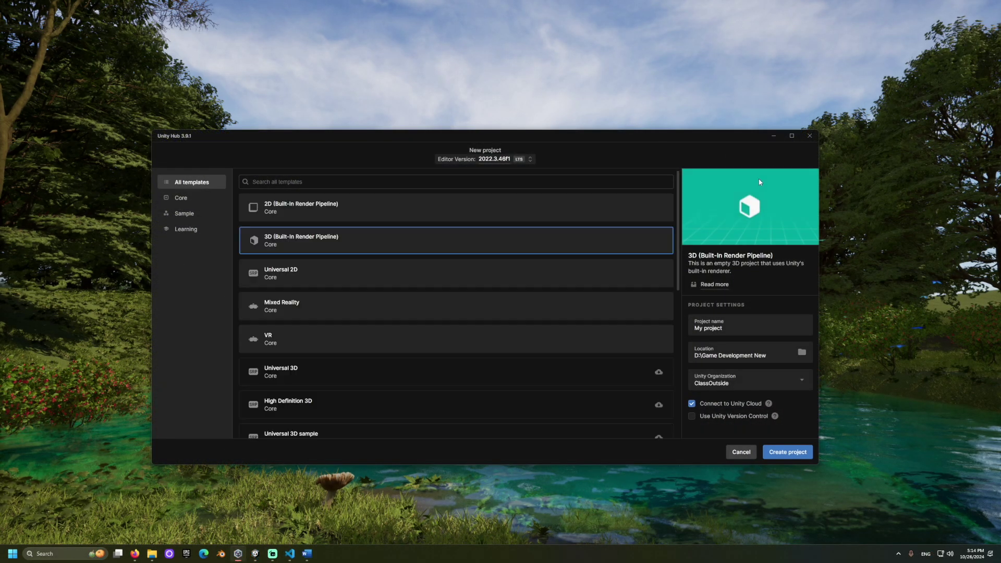
Choose the Universal 2D template for the new Unity project.
left_click(414, 287)
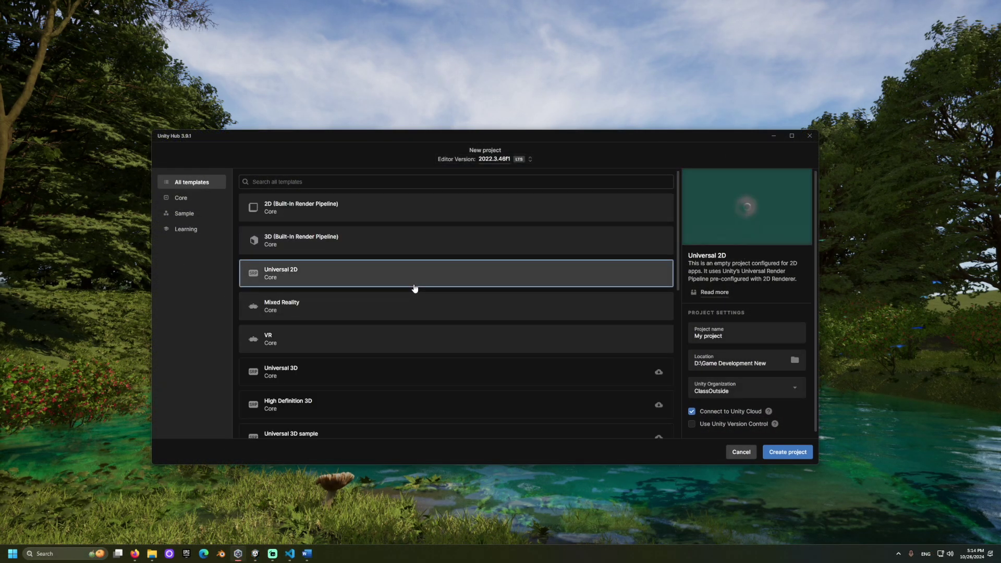
Name the project FlexibleLayoutDemo, create it and open it in the editor.
type("FlexibleLayoutDemo")
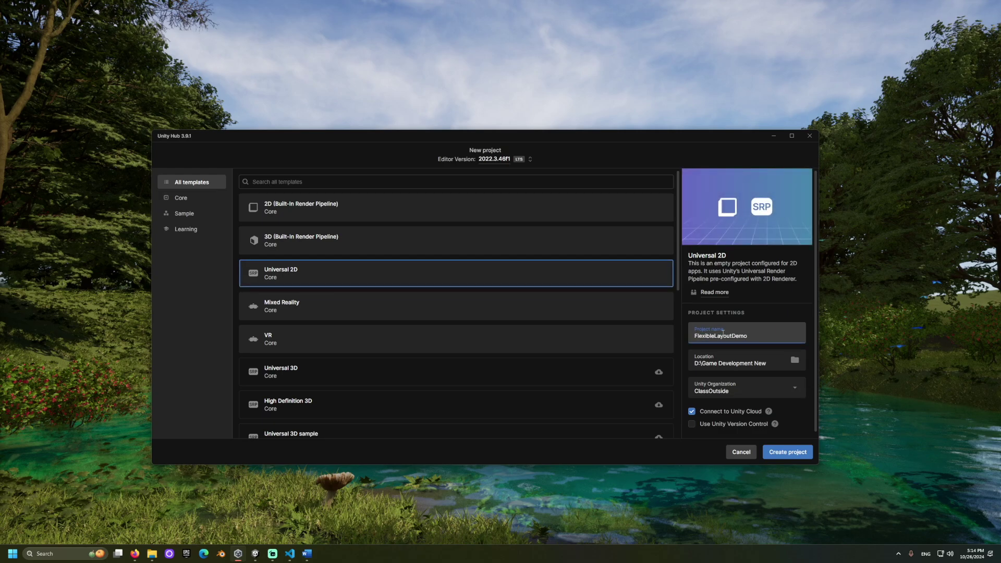
key("Return")
left_click(770, 143)
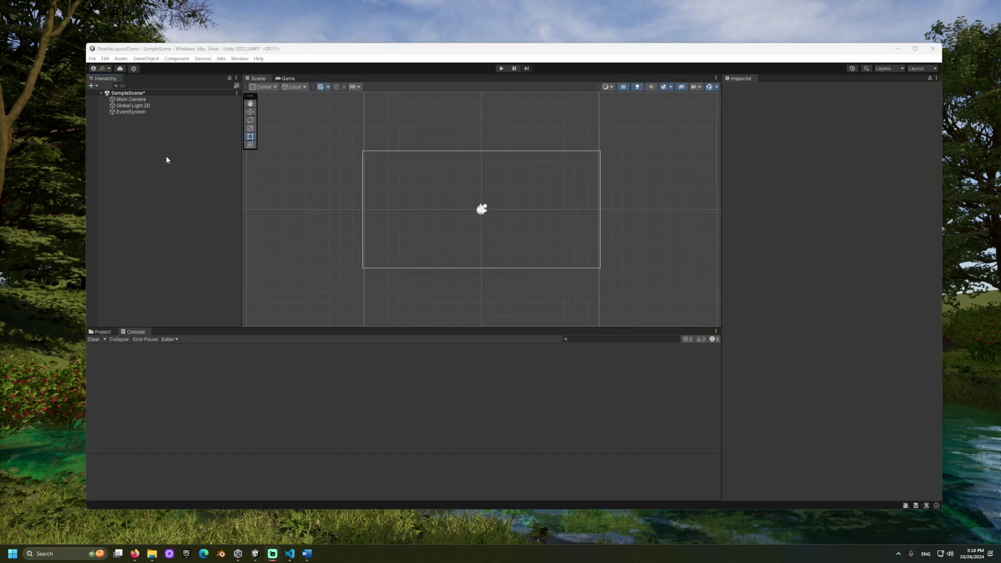
Add a UI Canvas set to Screen Space - Camera with Main Camera as render camera.
right_click(159, 144)
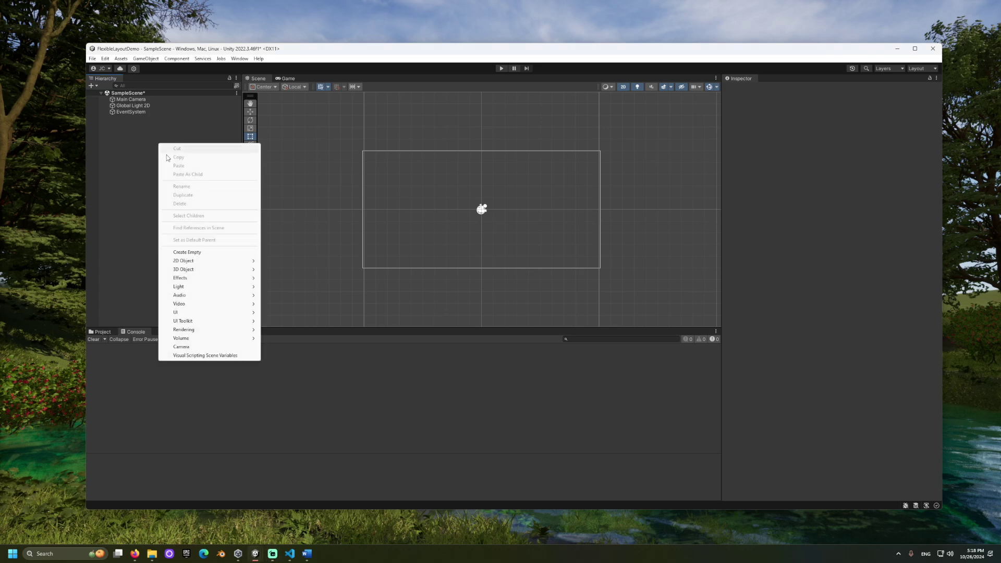
mouse_move(207, 313)
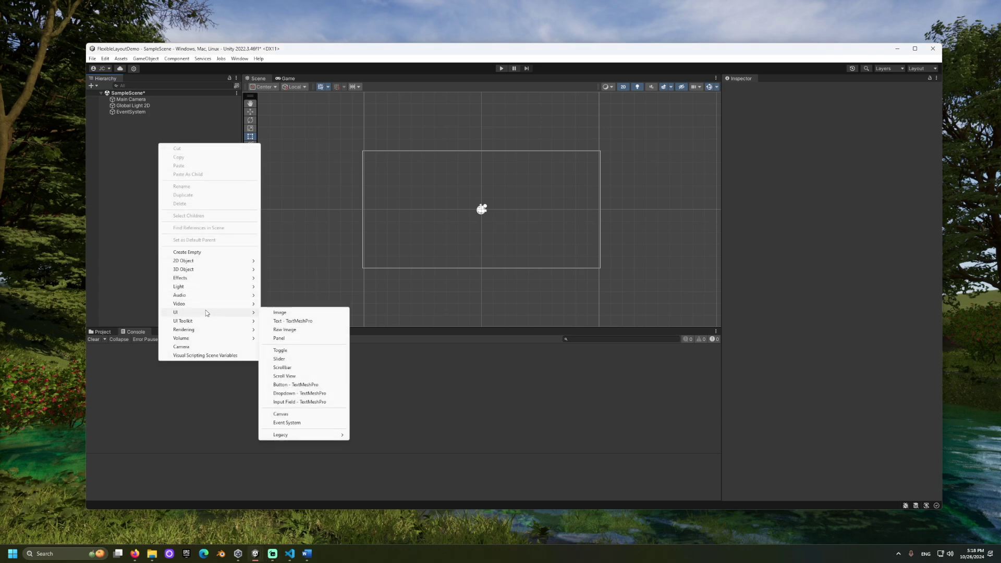
left_click(314, 414)
left_click(846, 207)
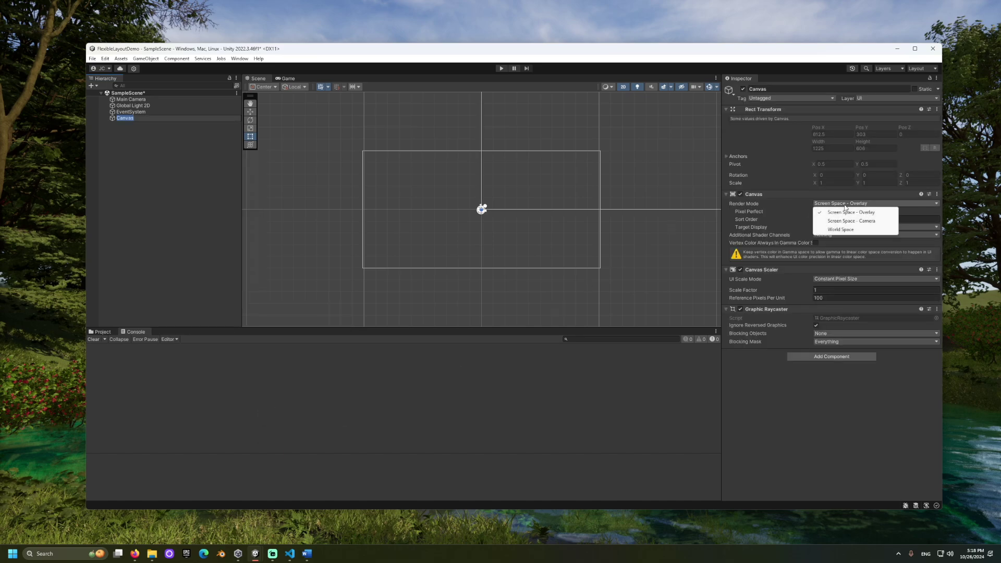
left_click(875, 222)
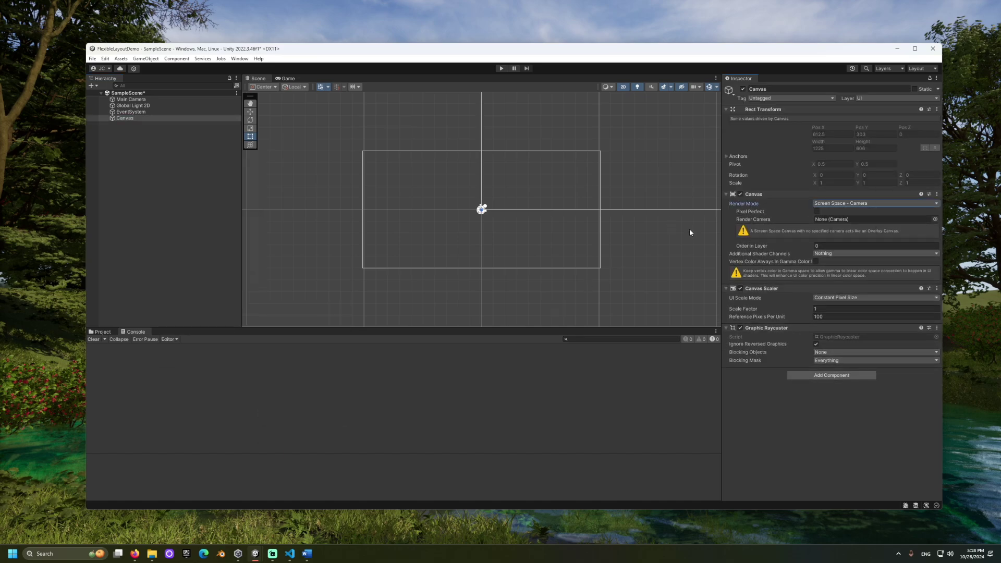
left_click_drag(142, 101, 904, 221)
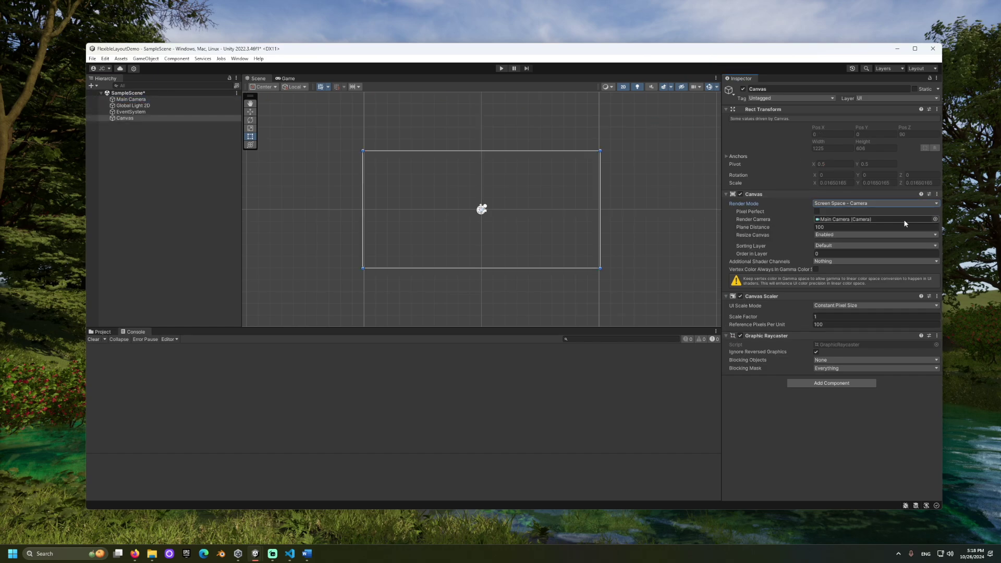
Create an empty child of Canvas named LayoutGroup.
left_click(124, 119)
right_click(123, 121)
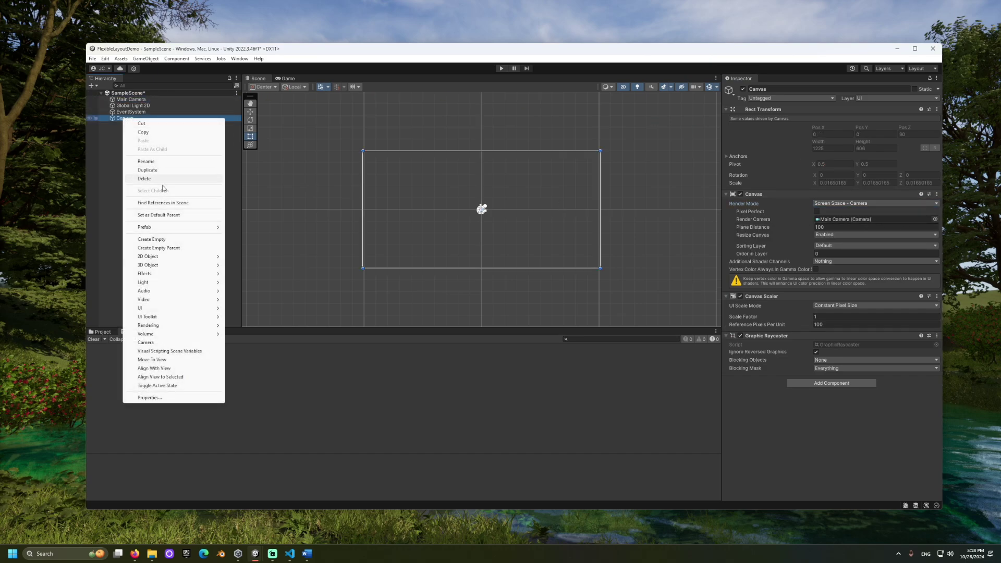
left_click(204, 244)
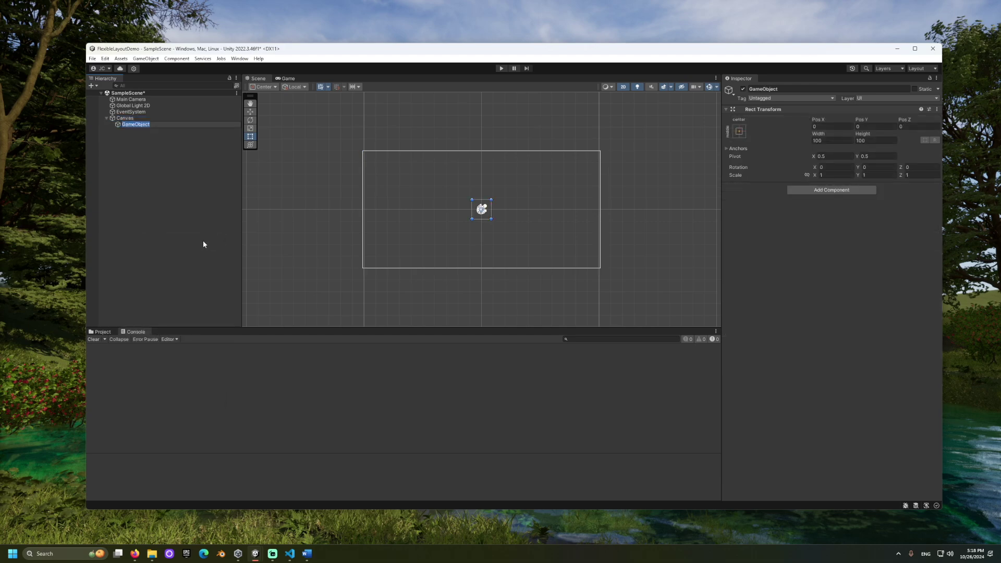
type("LayoutGroup")
key("Return")
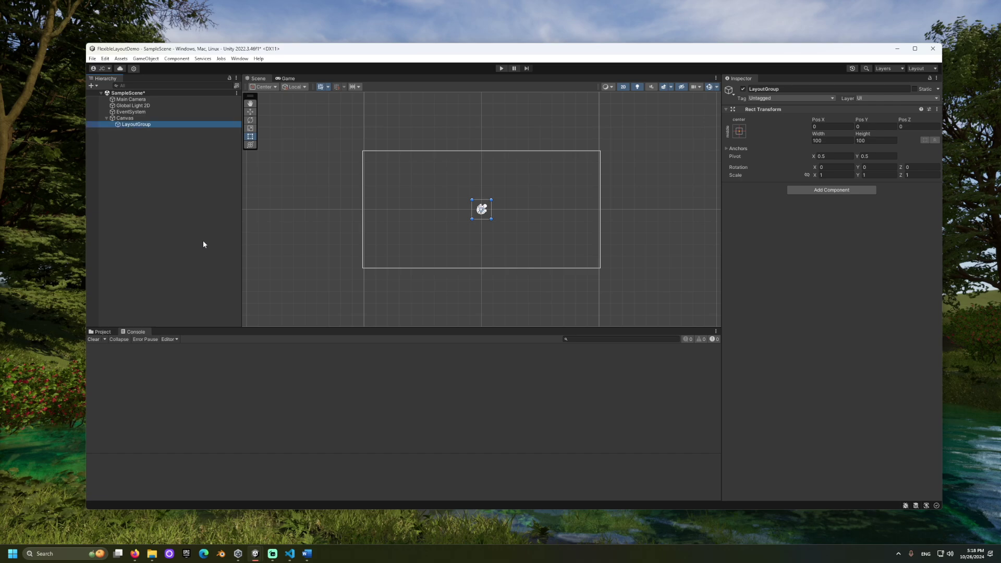
Add a Vertical Layout Group component to LayoutGroup via the 'ver' search.
left_click(859, 187)
type("ver")
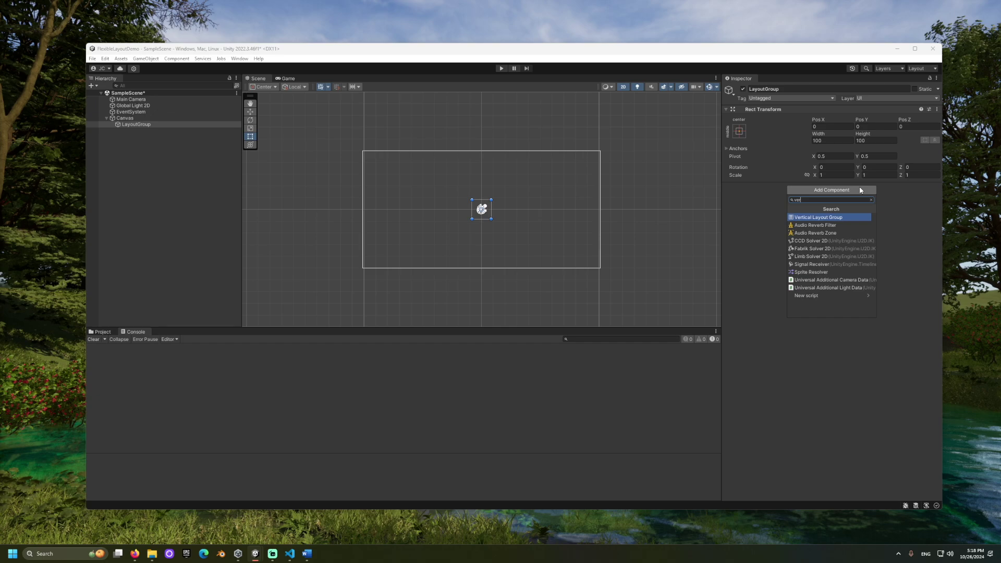
left_click(856, 215)
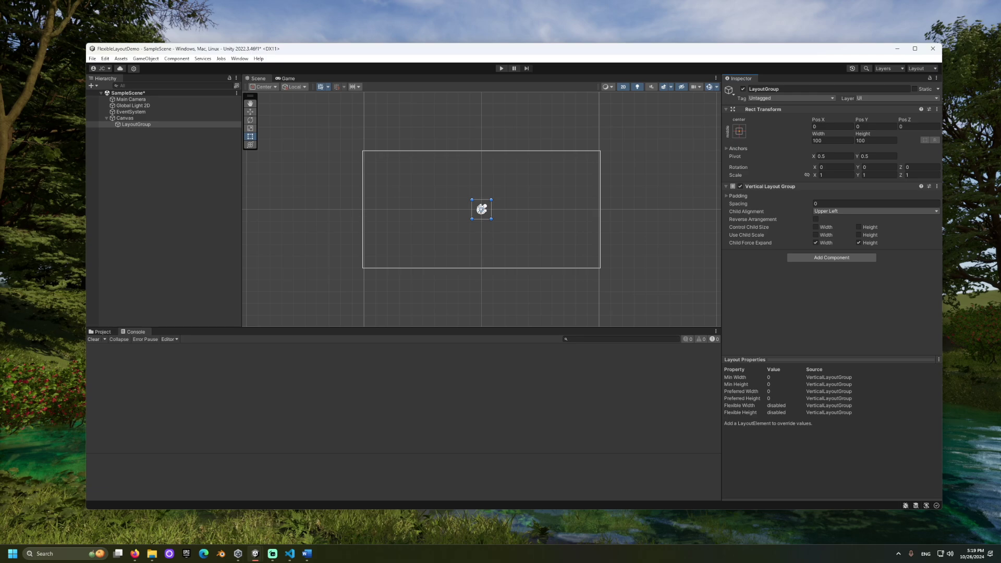
Add a UI Image under LayoutGroup and duplicate it into Image (1).
right_click(157, 125)
mouse_move(205, 321)
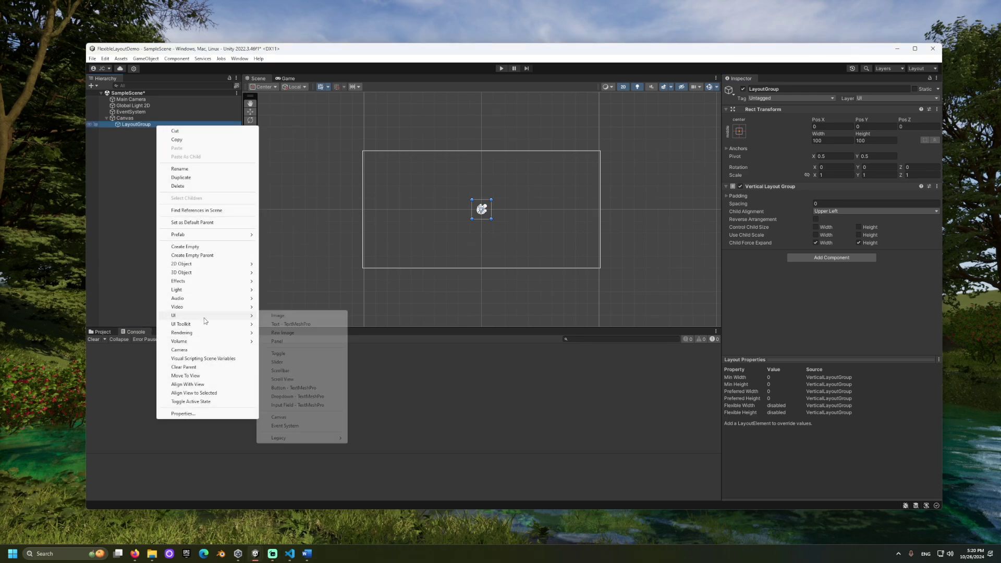
left_click(277, 316)
key("ctrl+d")
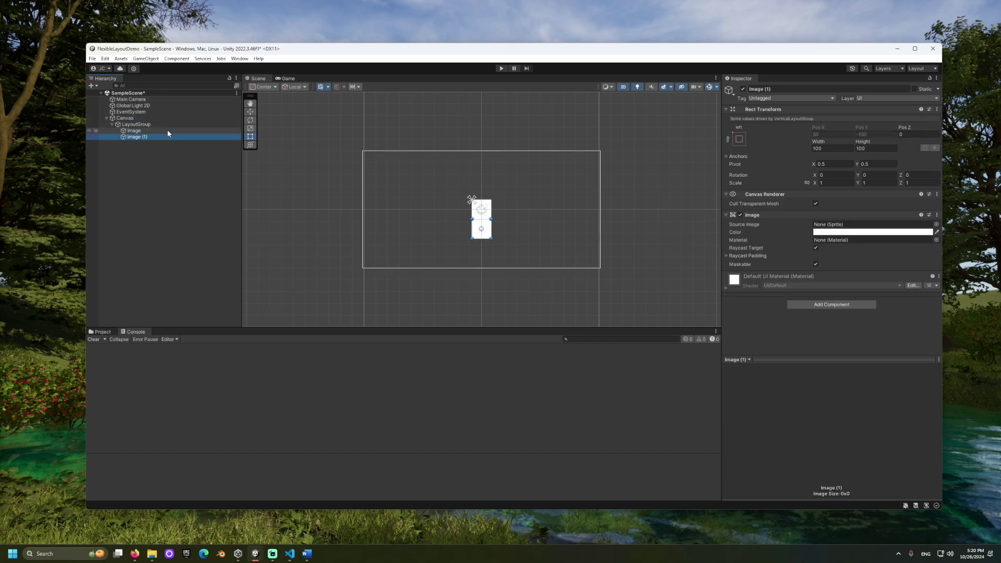
Colour the first Image red and Image (1) green.
left_click(167, 131)
left_click(829, 232)
left_click(903, 271)
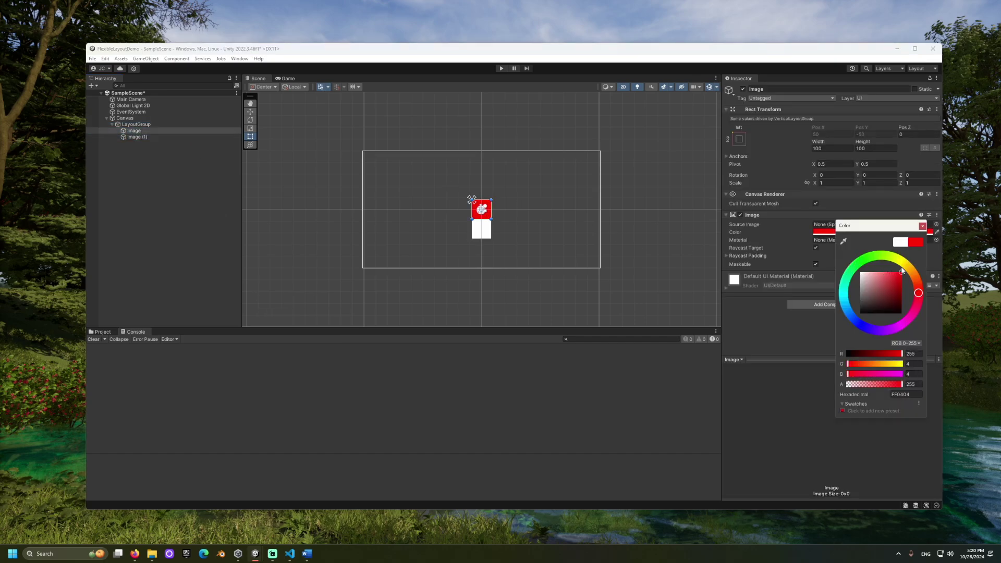
left_click(136, 136)
left_click(829, 232)
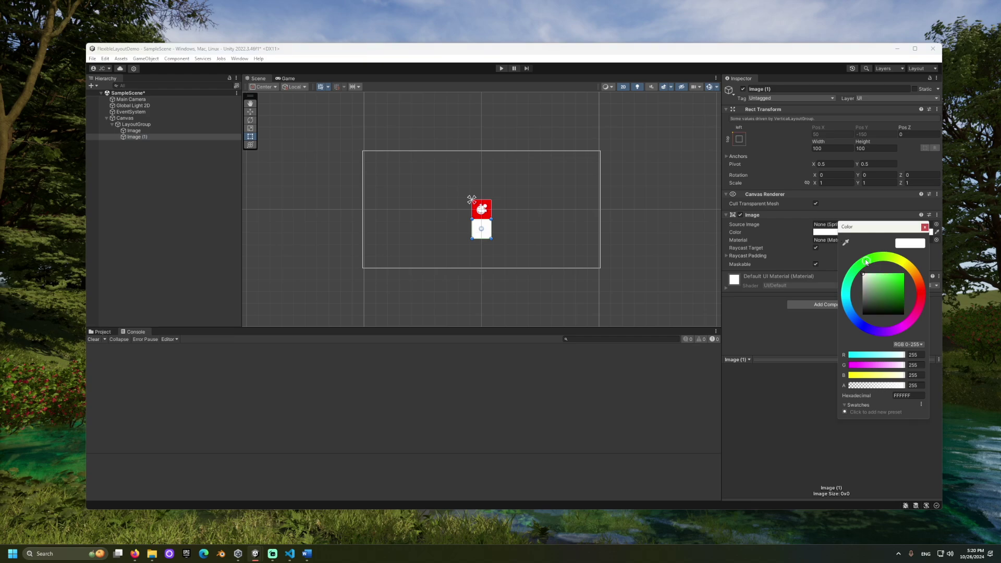
left_click(901, 284)
left_click(194, 174)
Set both the red and green images to Width 25 and Height 25.
scroll(522, 214, "up", 2)
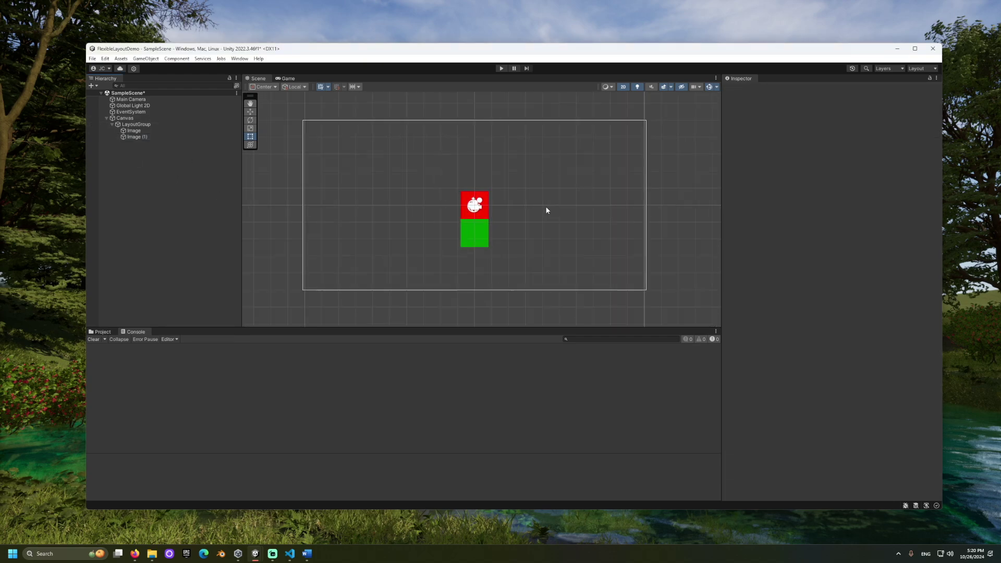
scroll(464, 208, "up", 2)
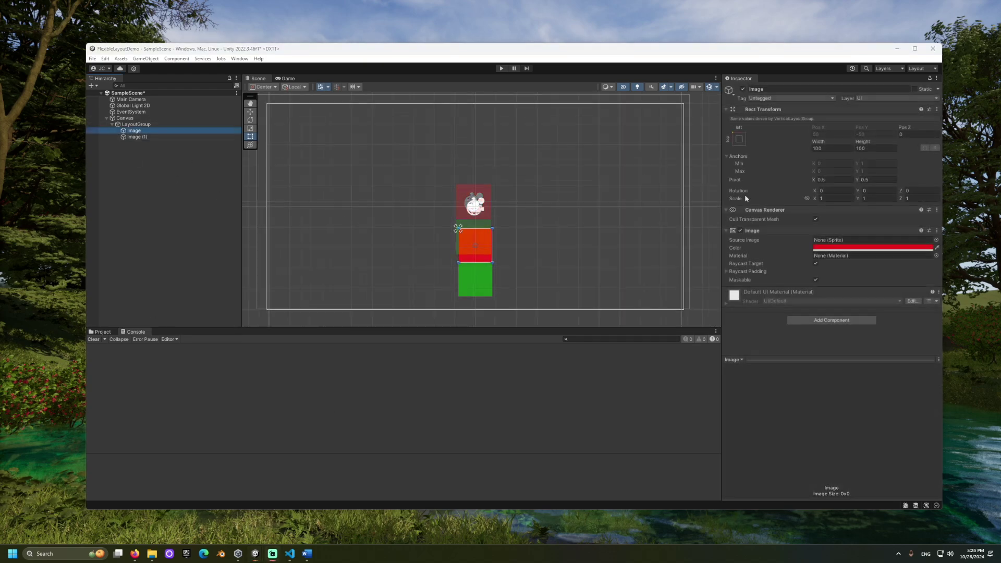
left_click(835, 148)
type("25")
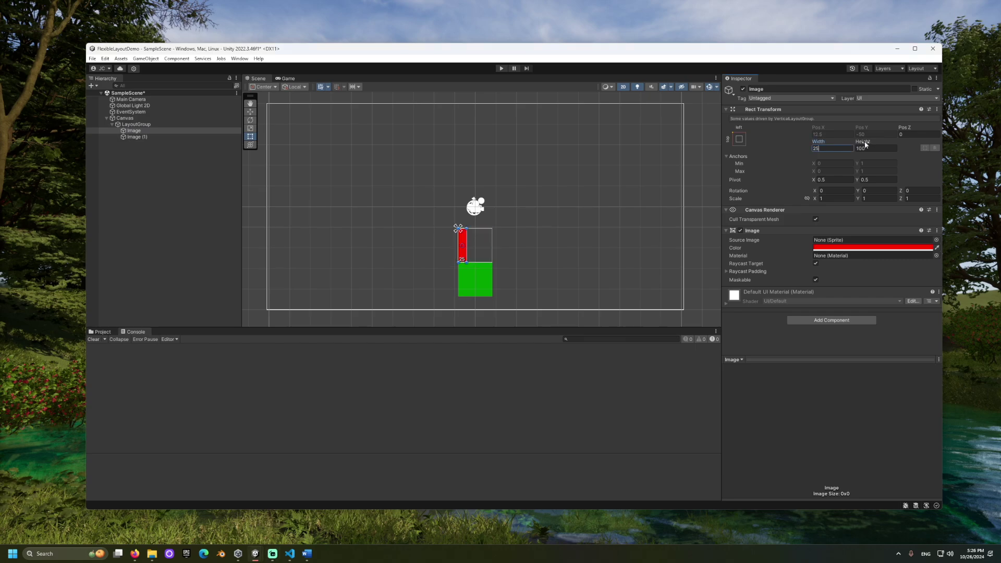
left_click(865, 148)
type("25")
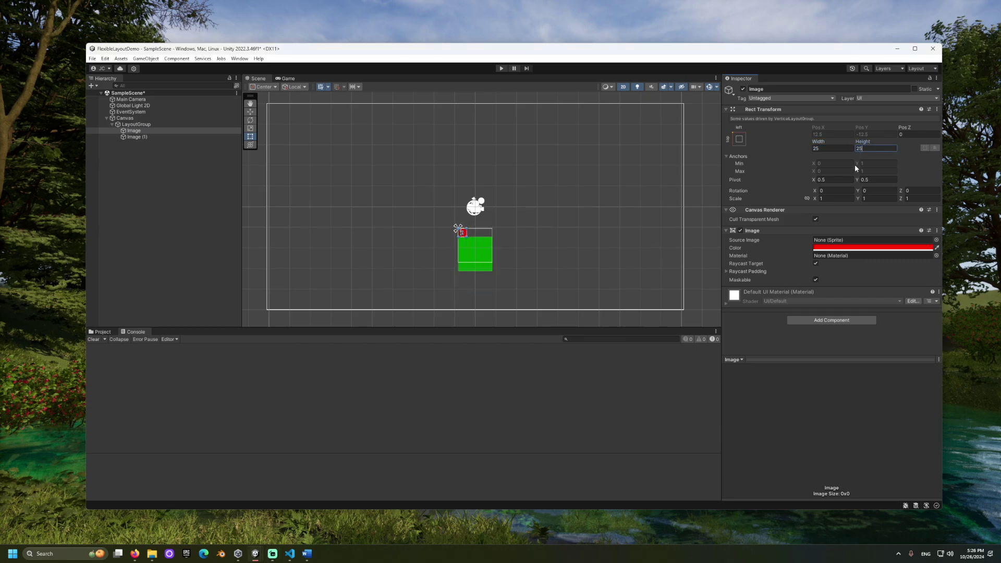
left_click(137, 137)
left_click(833, 148)
type("25")
left_click(876, 148)
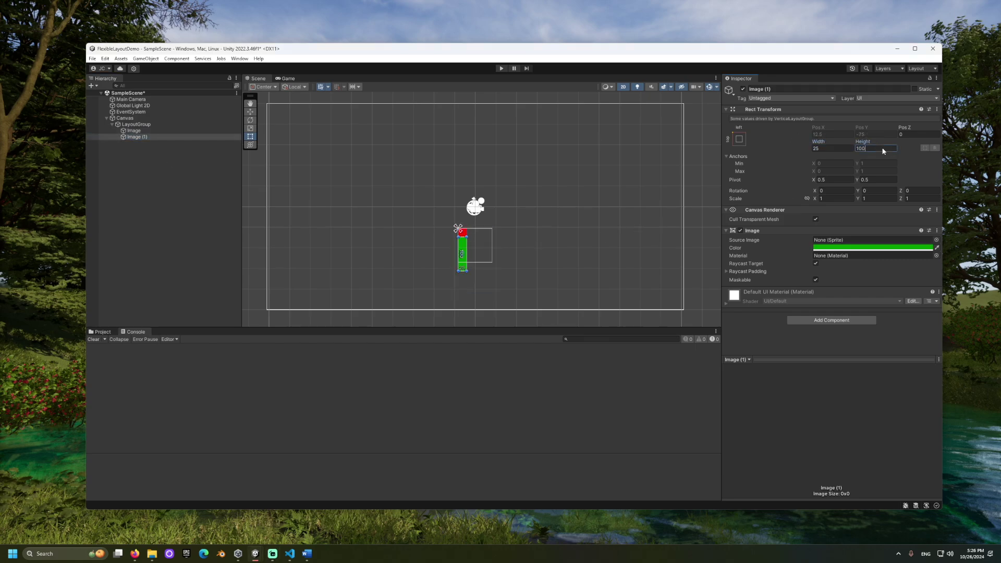
type("25")
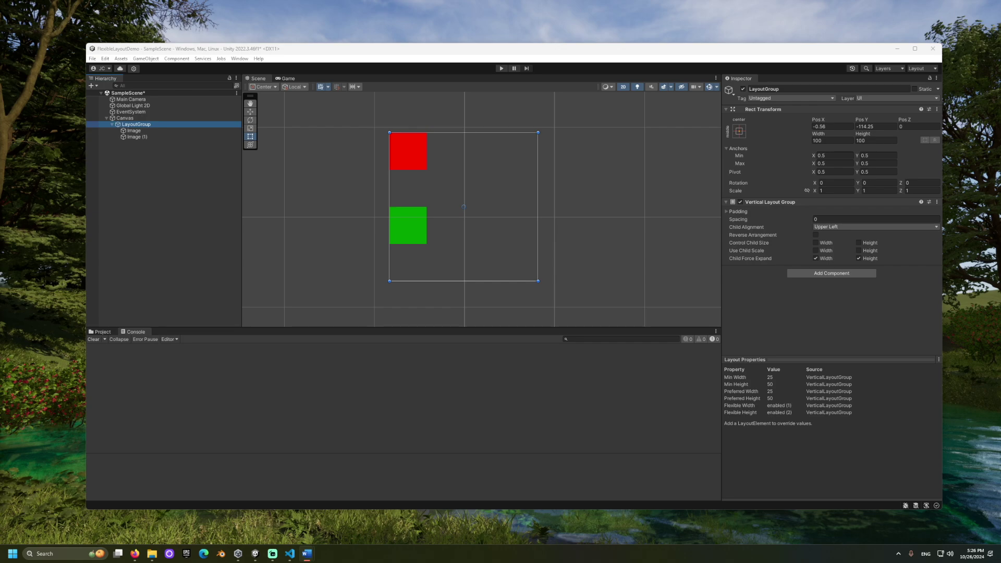
Try duplicating the green image, undo it, and set LayoutGroup spacing to 6.5.
left_click(153, 137)
key("ctrl+d")
key("ctrl+z")
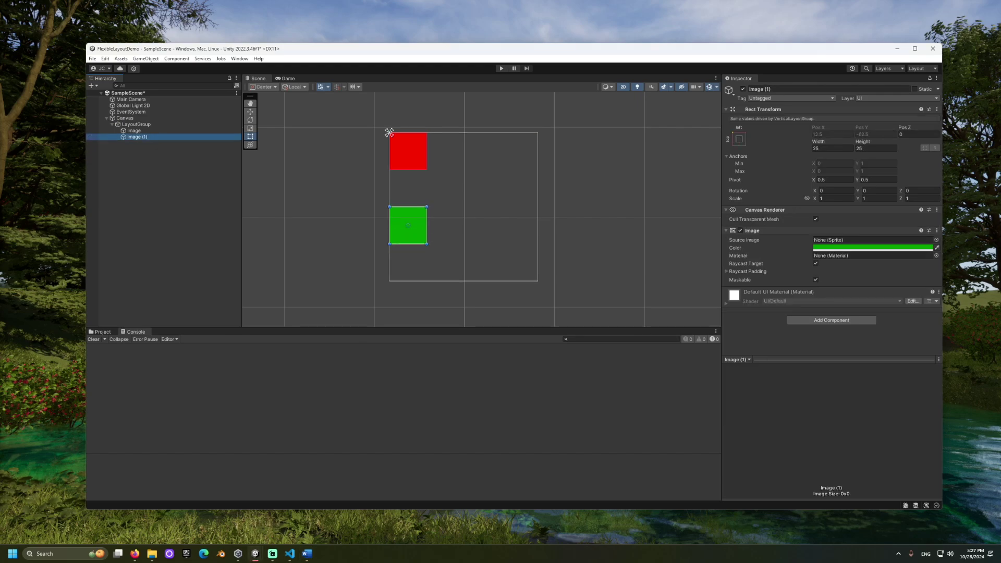
left_click(136, 125)
left_click(822, 220)
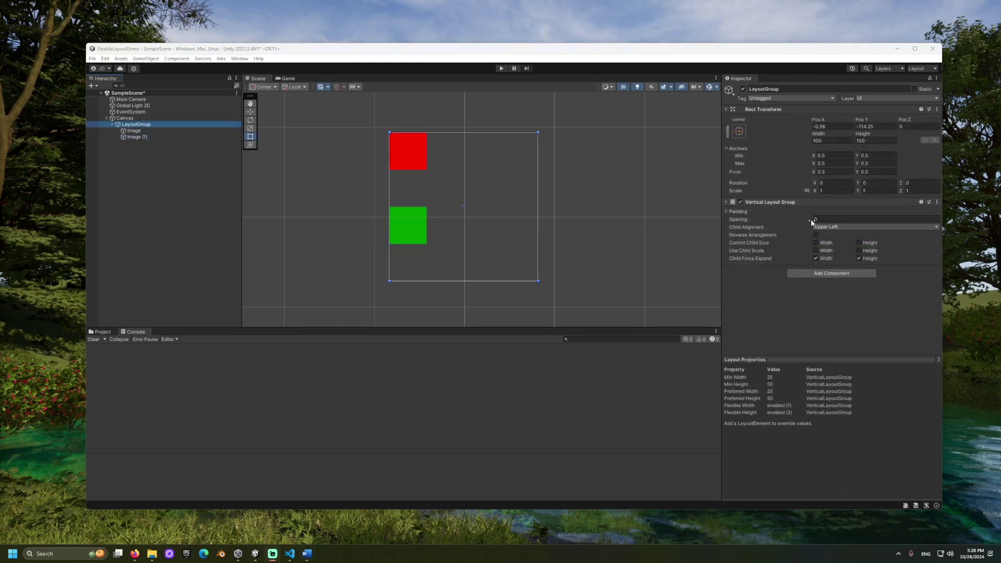
type("6.5")
mouse_move(738, 219)
left_mouse_down()
mouse_move(767, 220)
mouse_move(733, 219)
left_mouse_up()
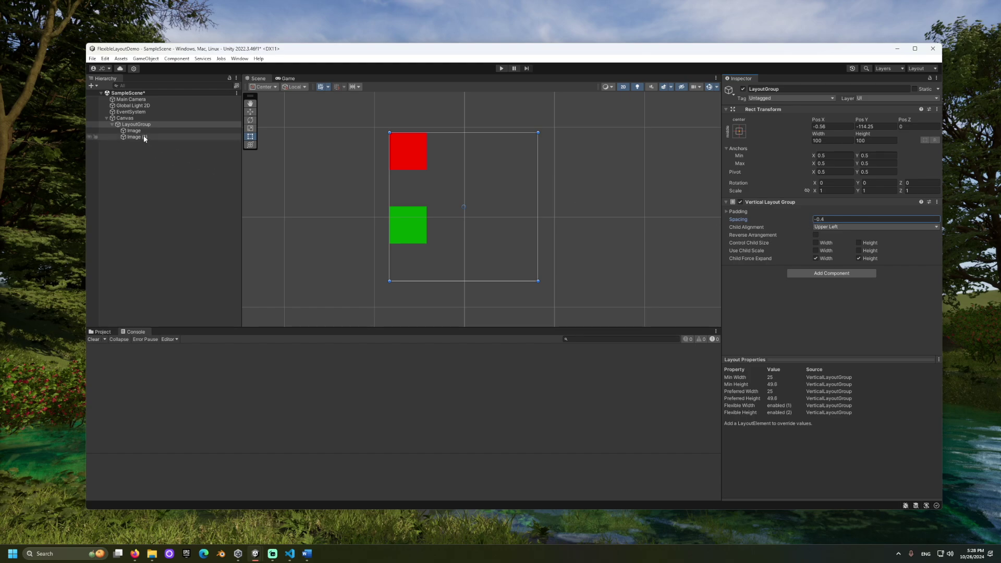
Duplicate the red image, widen the spacing, then undo those changes.
left_click(145, 131)
key("ctrl+d")
left_click(136, 125)
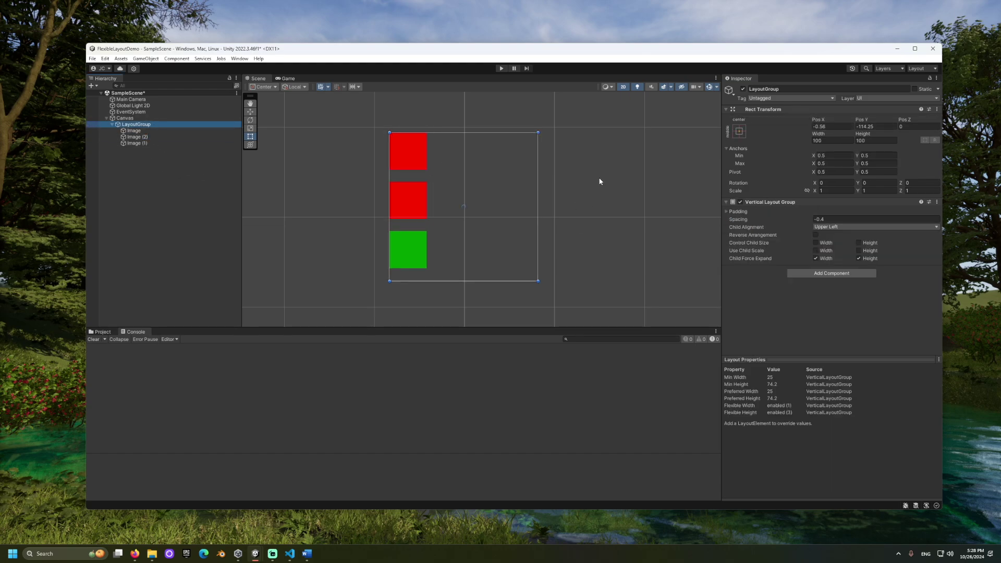
left_click_drag(738, 220, 957, 282)
key("ctrl+z")
key("ctrl+z")
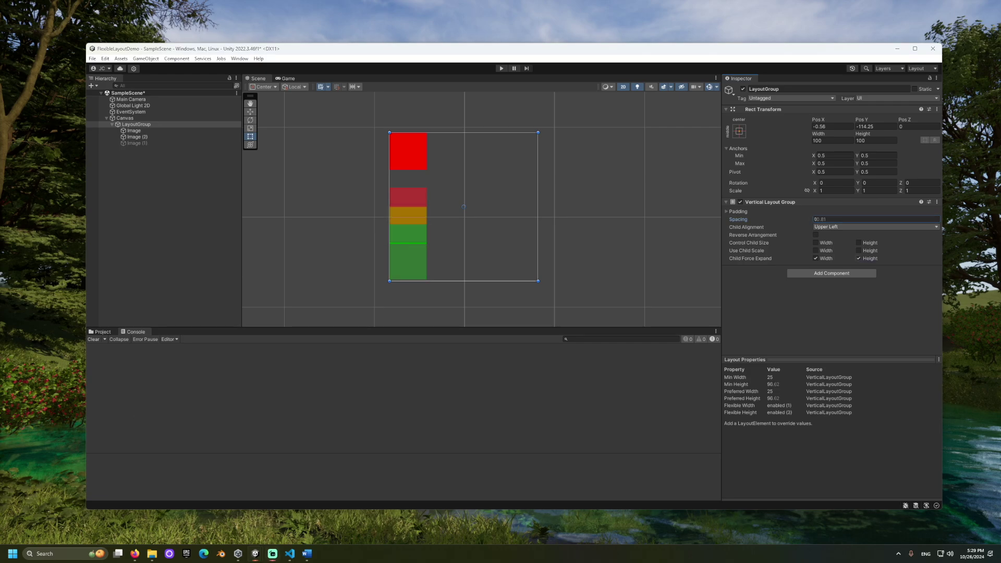
Toggle Child Force Expand Height on the Vertical Layout Group, ending unchecked.
left_click(865, 259)
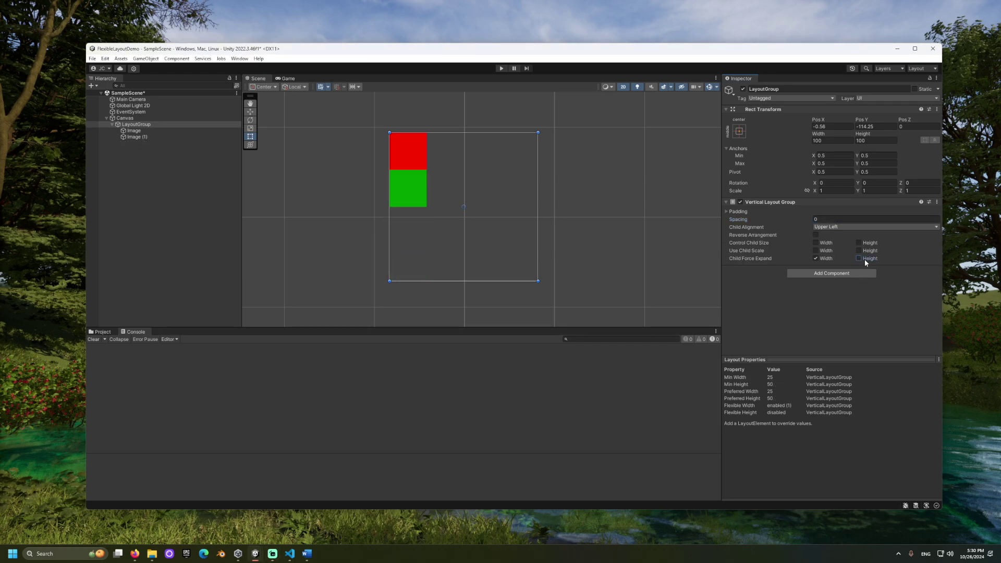
left_click(865, 258)
left_click(863, 260)
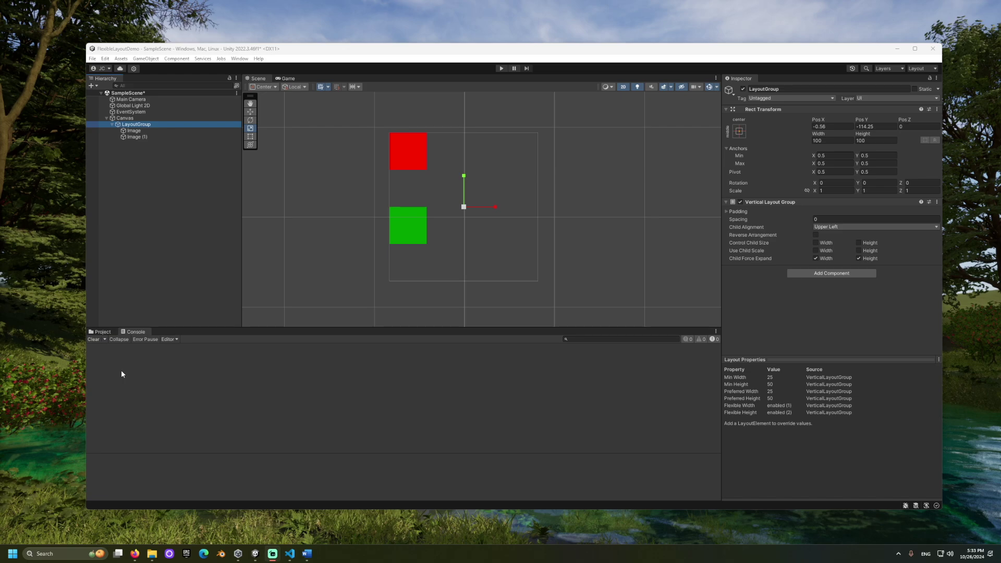
Scale up the red image and enable Use Child Scale Width and Height on LayoutGroup.
left_click(164, 131)
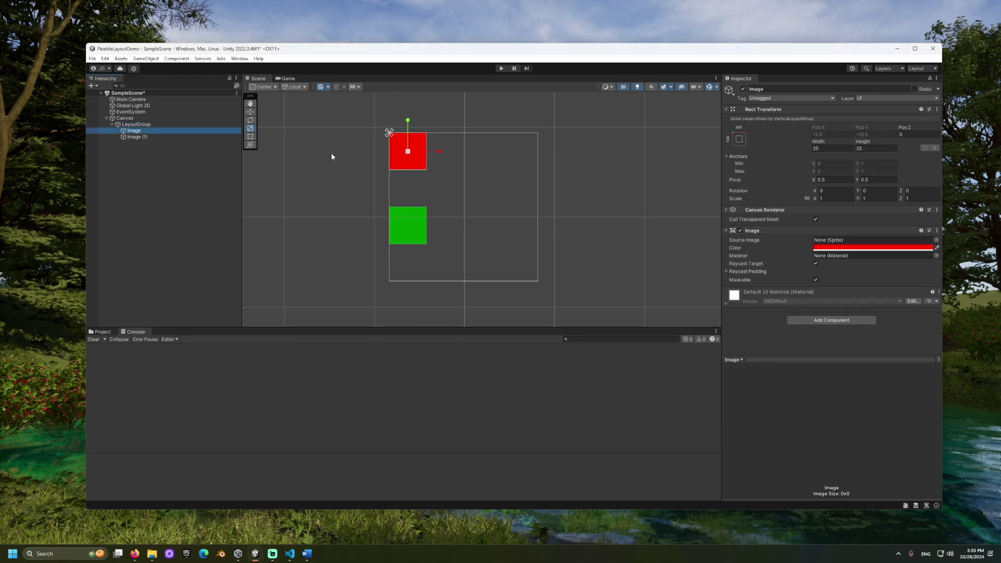
left_click_drag(408, 152, 437, 179)
left_click(162, 125)
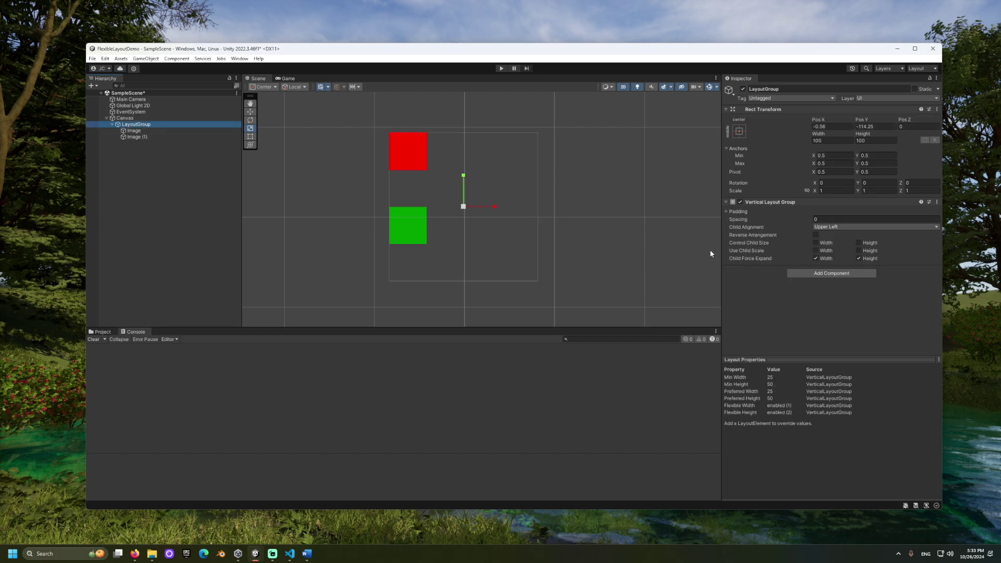
left_click(816, 251)
left_click(859, 251)
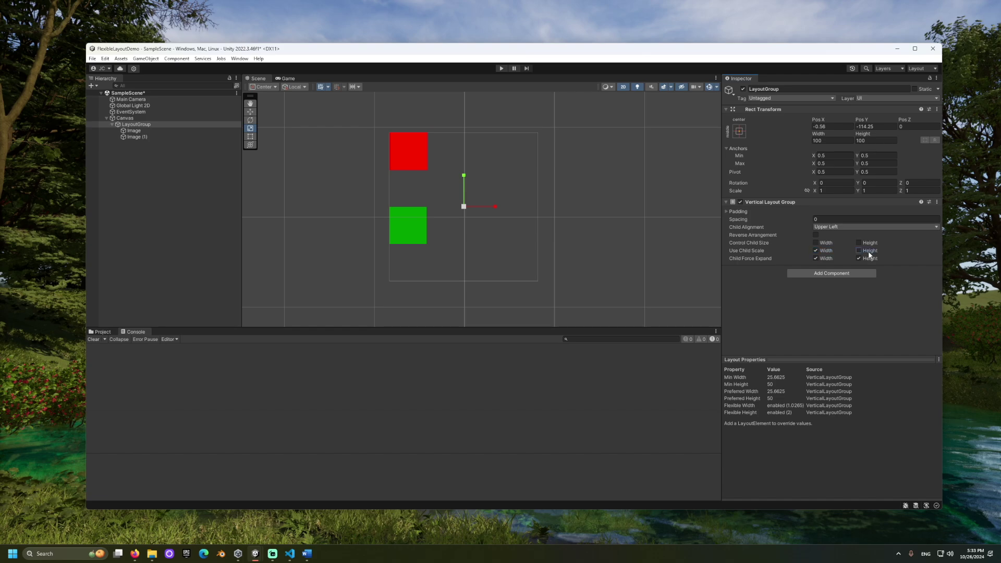
Enlarge the red square further with the Scale tool in the scene.
left_click(150, 129)
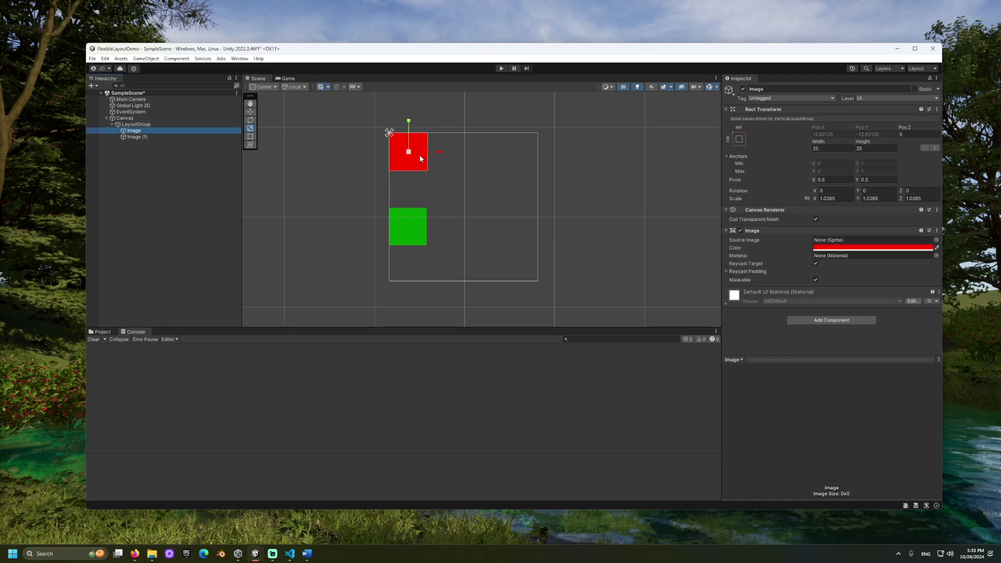
left_click_drag(408, 152, 443, 185)
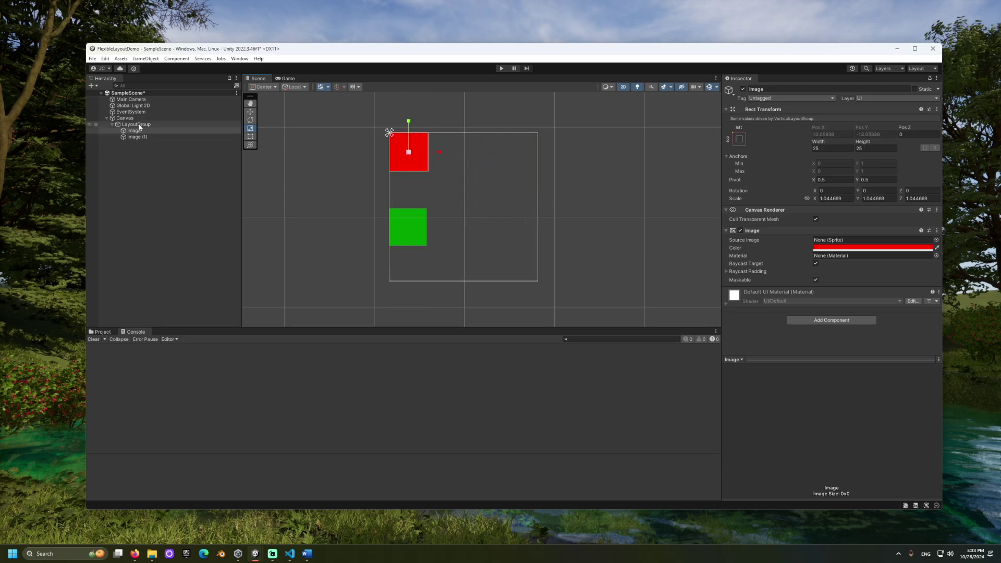
left_click(140, 125)
left_click(409, 151)
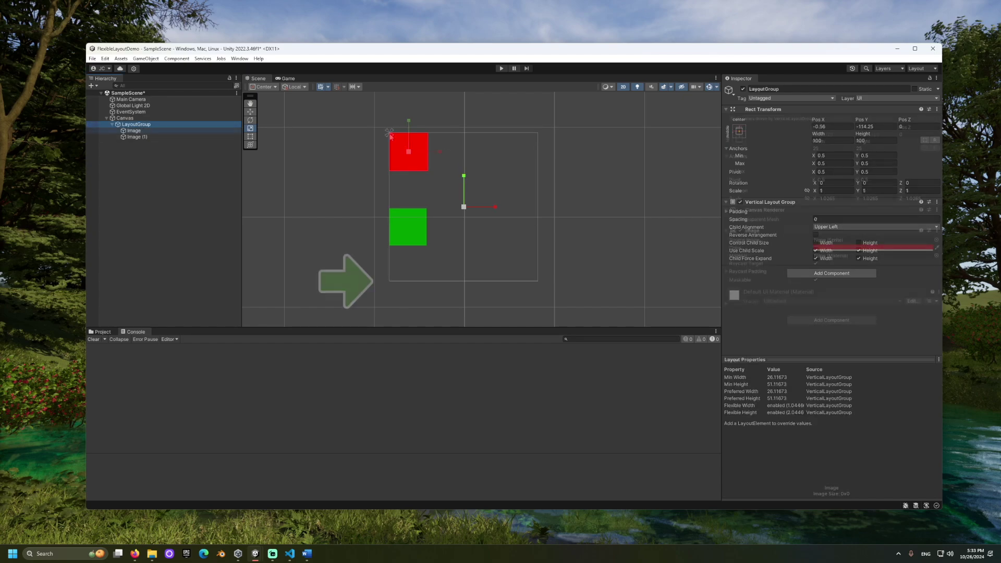
left_click_drag(409, 152, 461, 190)
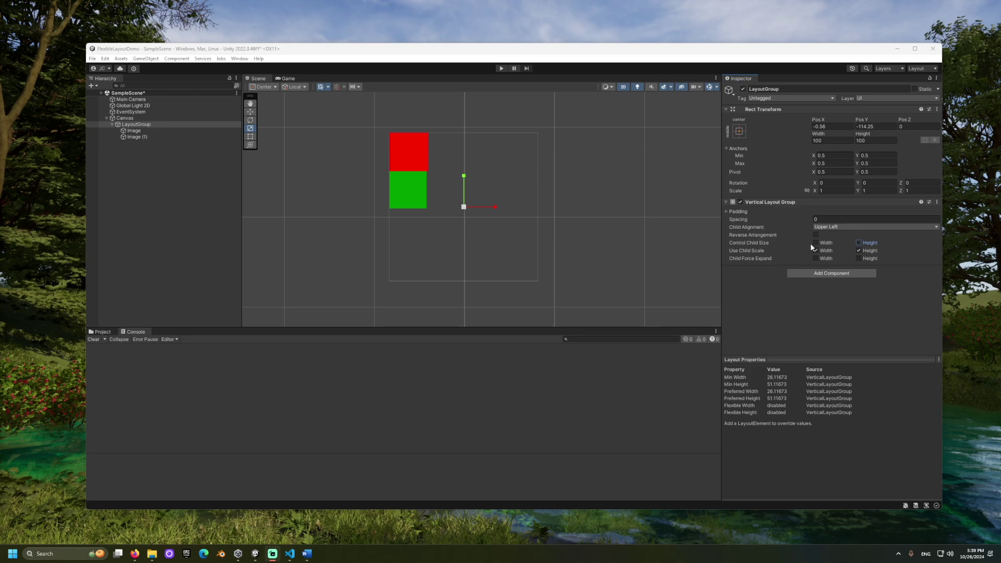
Enable Control Child Size Width and Height and check the red Image's resulting size.
left_click(816, 243)
left_click(859, 244)
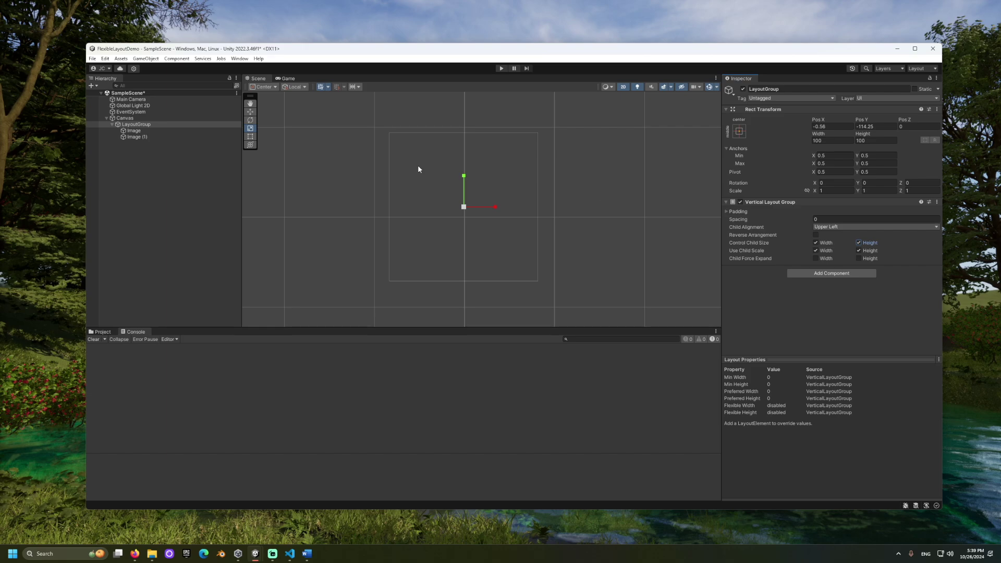
left_click(197, 132)
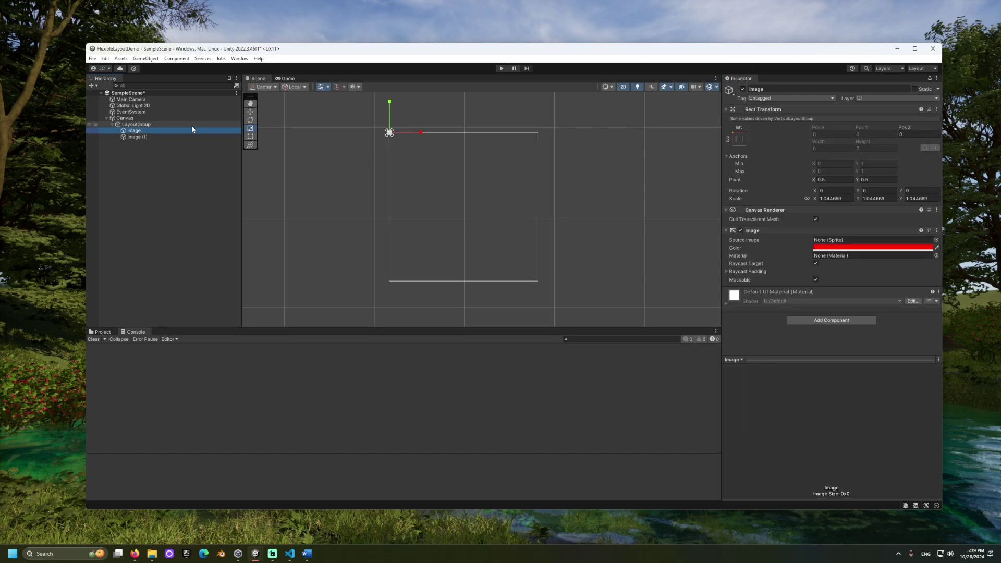
Turn on Child Force Expand Width and Height on the LayoutGroup.
left_click(192, 125)
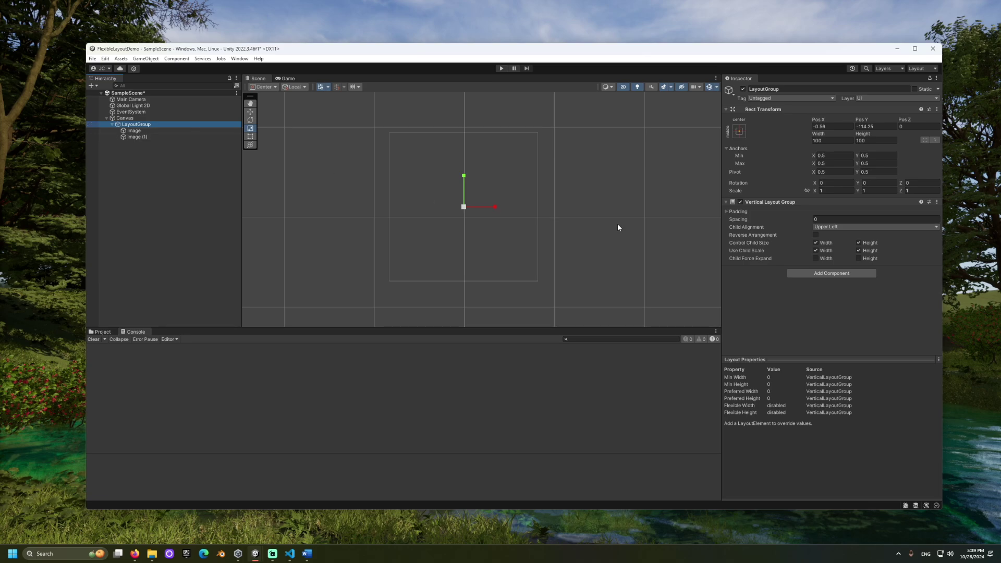
left_click(816, 243)
left_click(816, 258)
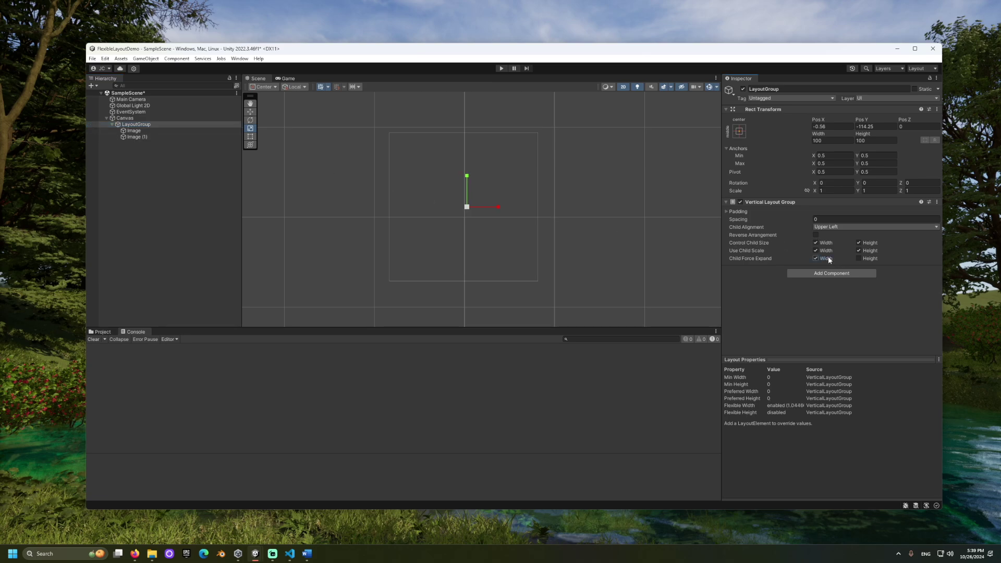
left_click(868, 258)
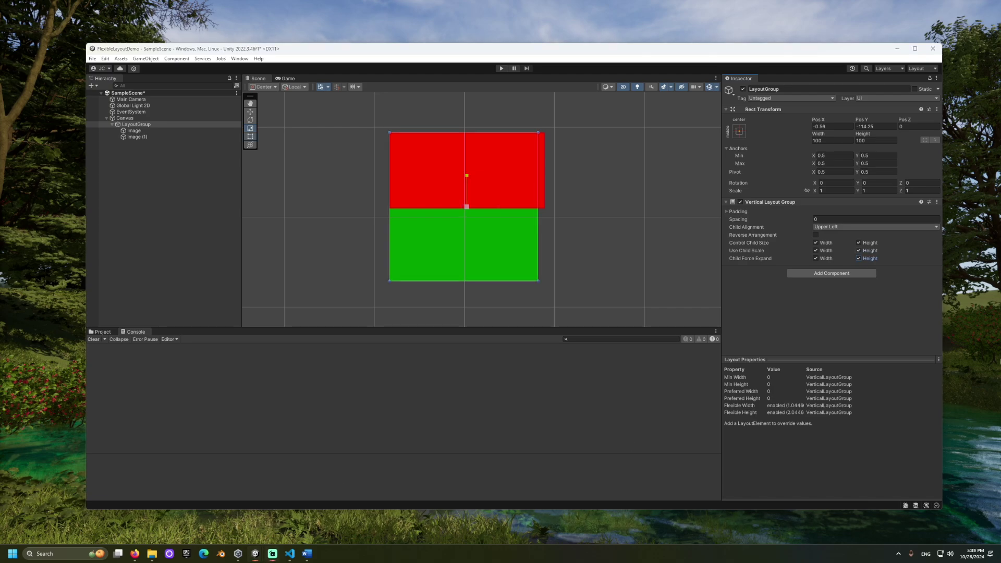
Turn off Child Force Expand and add Layout Elements to both red and green images.
left_click(817, 258)
left_click(875, 258)
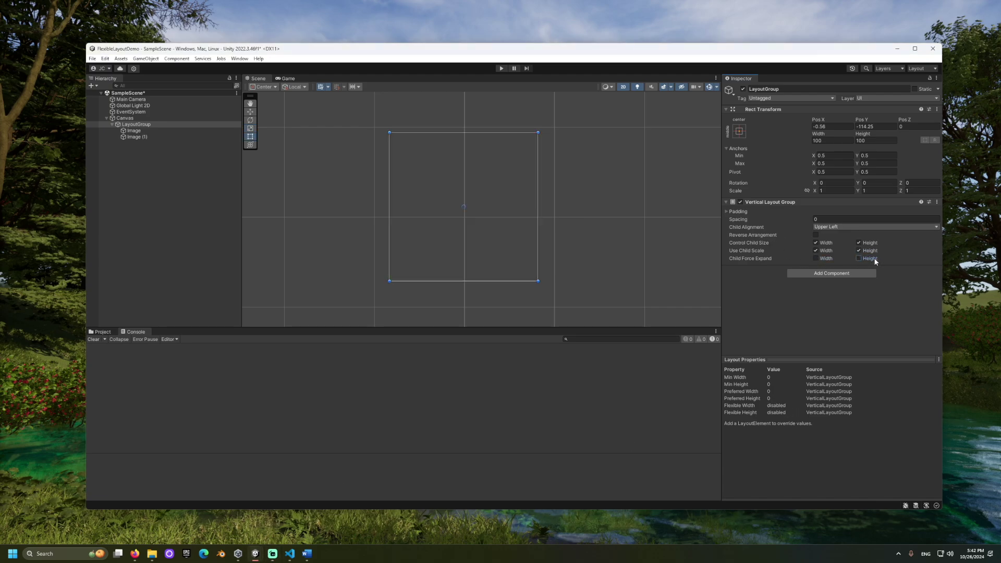
left_click(135, 130)
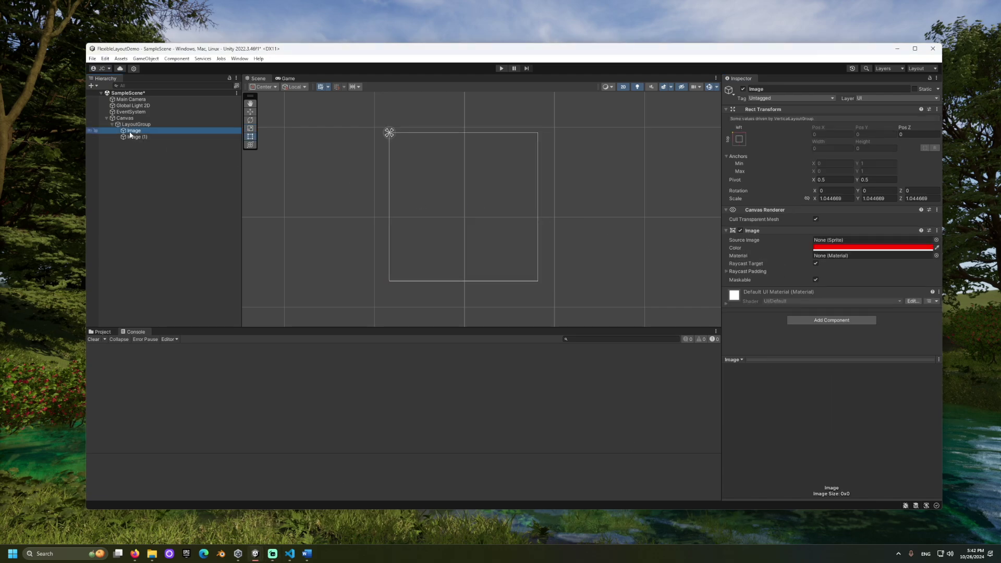
left_click(859, 320)
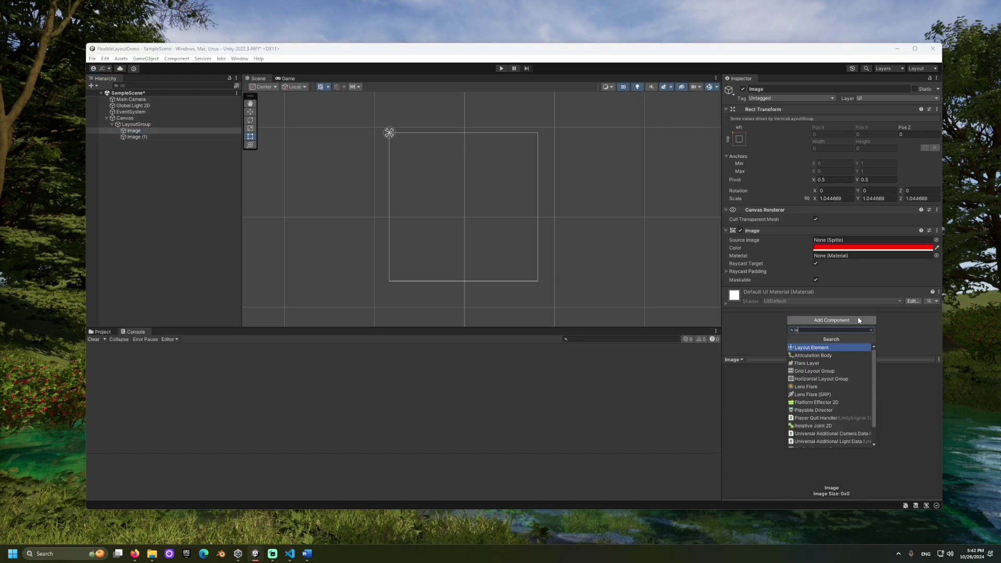
type("layout")
key("Return")
left_click(138, 137)
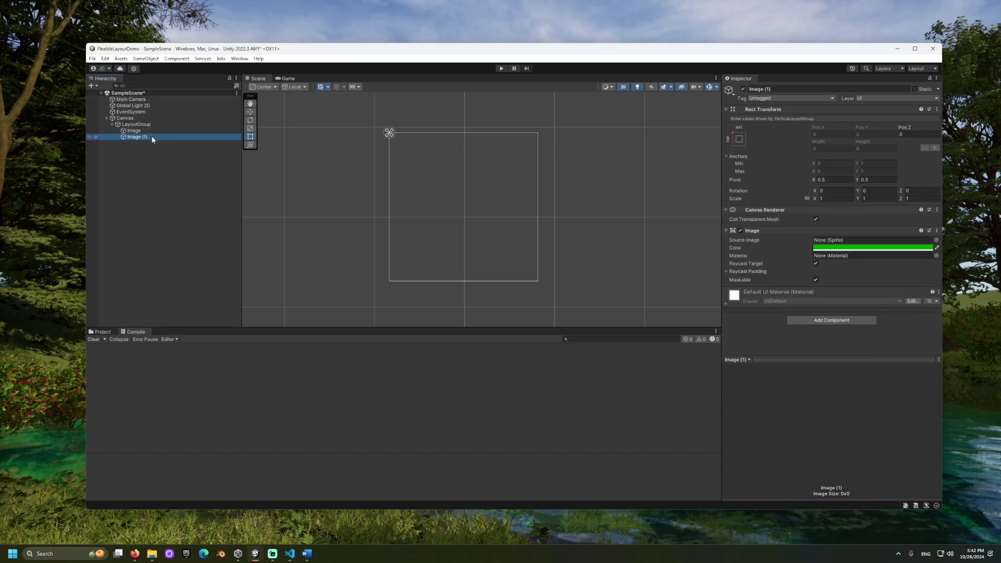
left_click(833, 320)
key("Return")
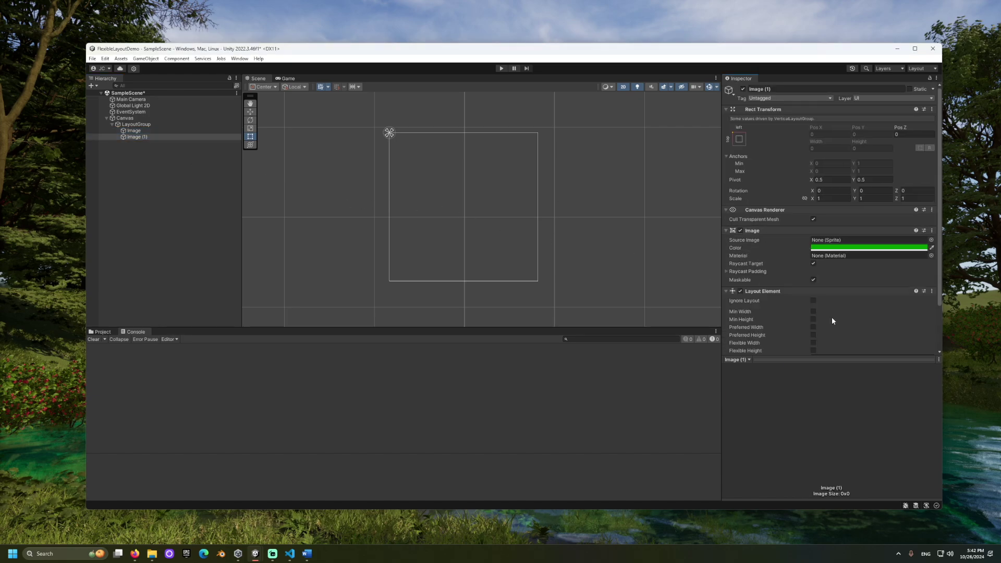
Give the red Image's Layout Element Flexible Width 1 and Flexible Height 20.
left_click(187, 130)
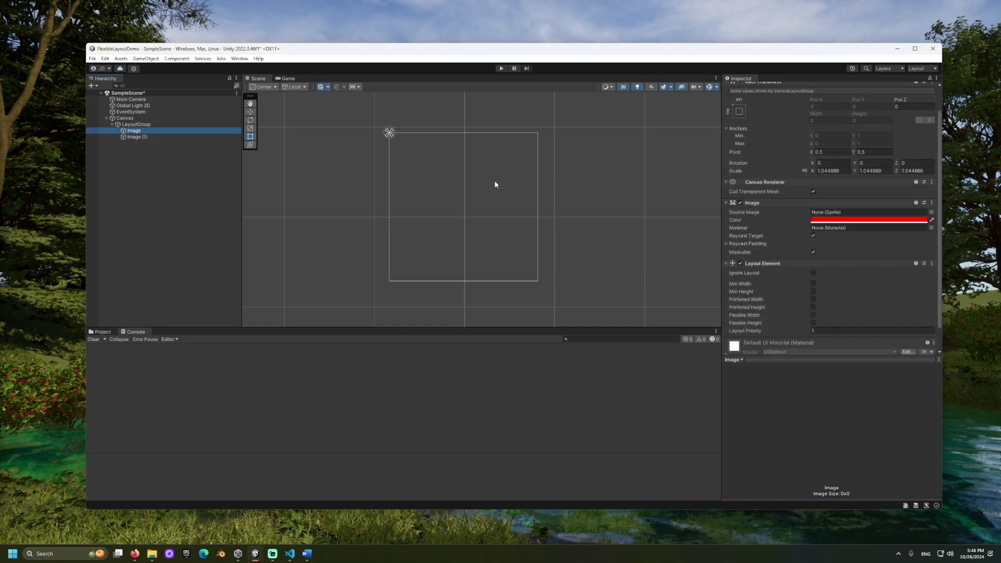
left_click(813, 315)
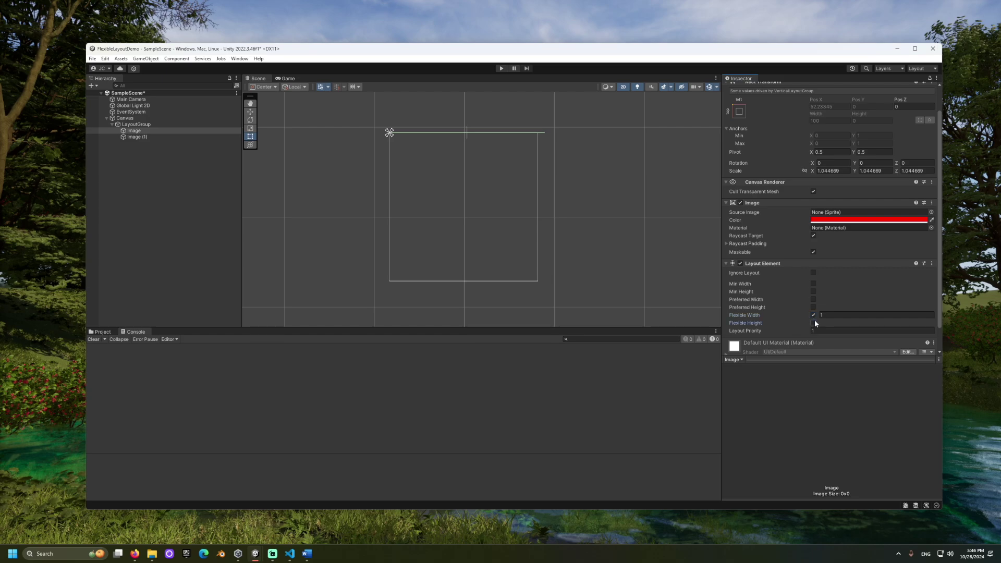
left_click(814, 323)
left_click(831, 323)
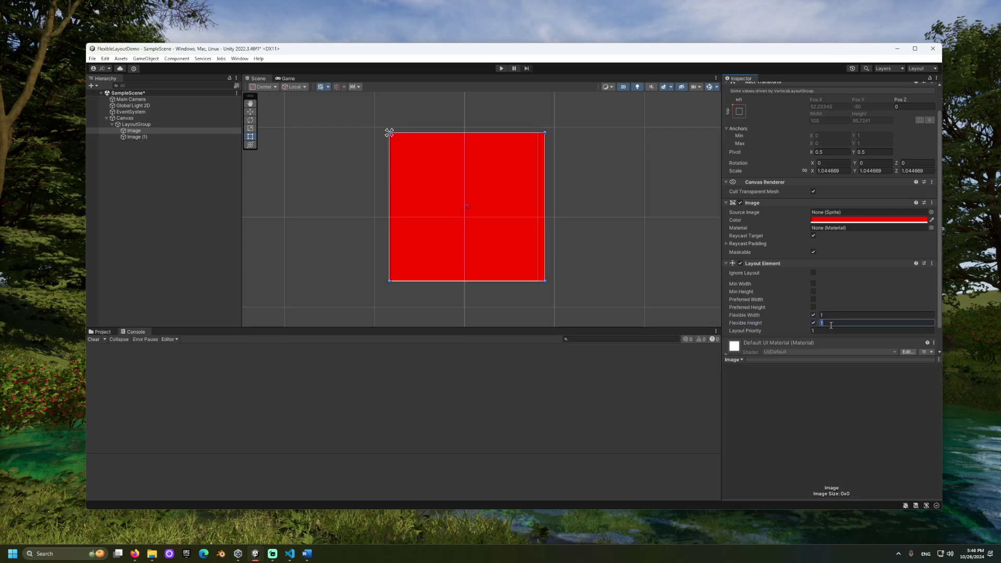
type("20")
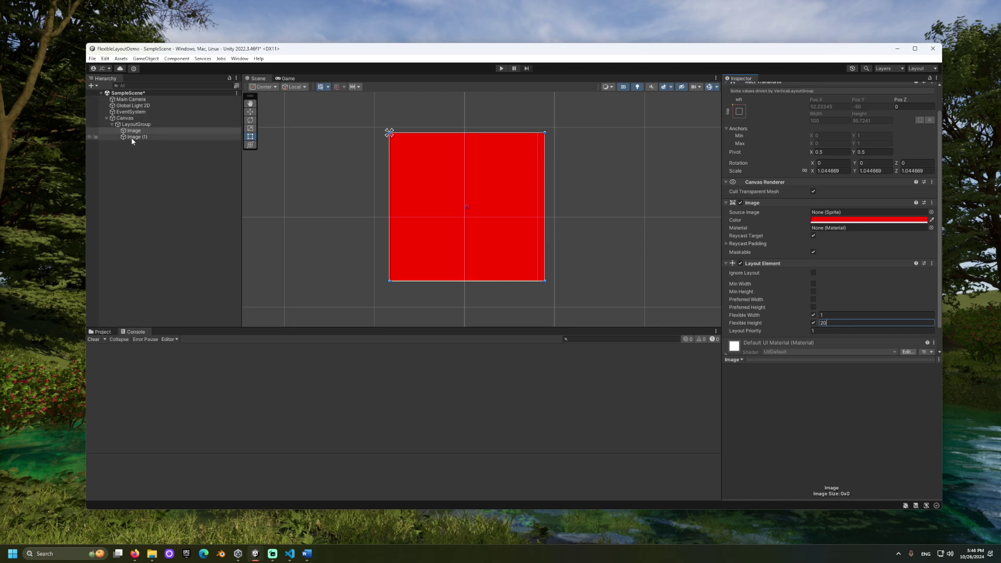
Give the green Image (1) Flexible Width 1 and Flexible Height 80.
left_click(152, 137)
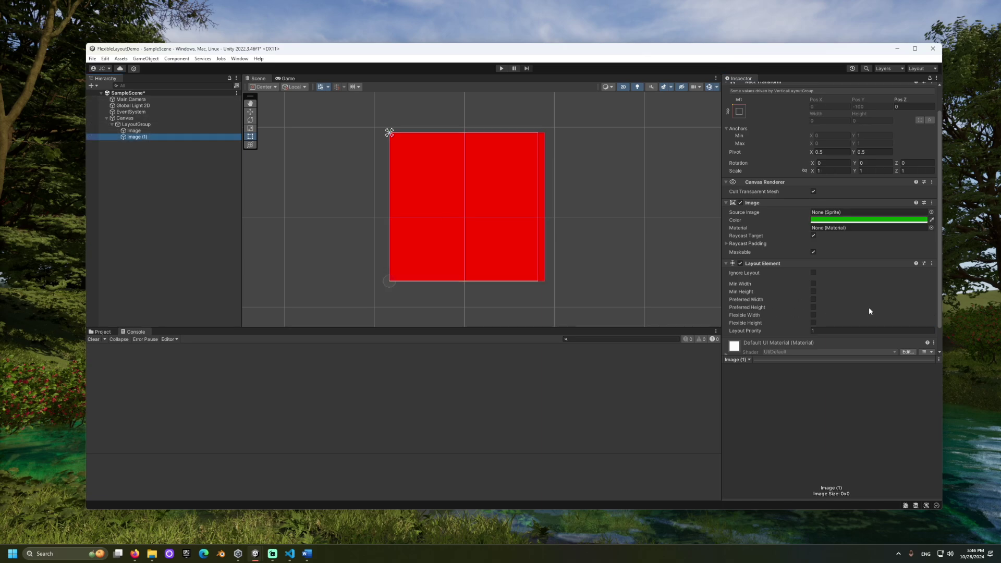
left_click(814, 315)
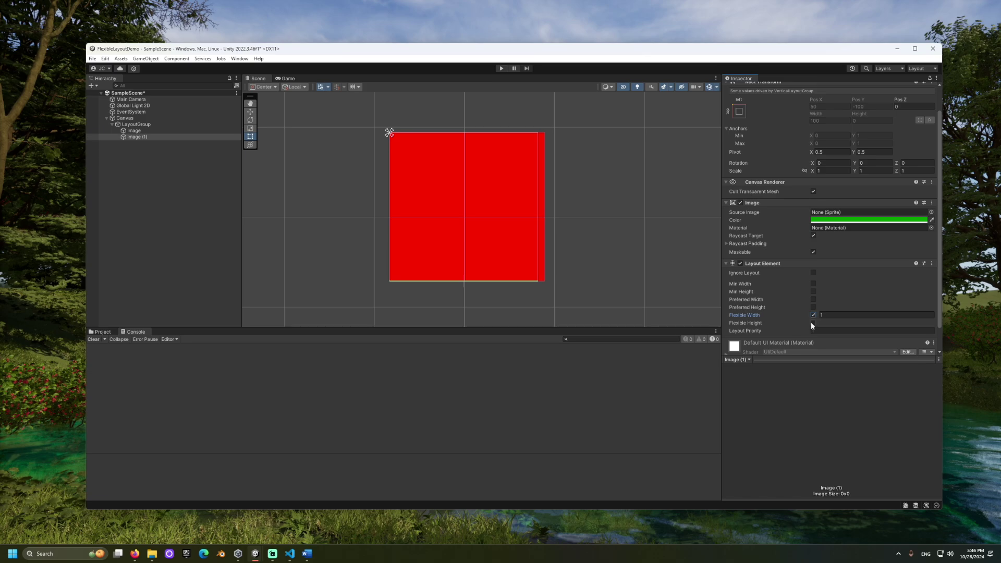
left_click(814, 323)
left_click(829, 323)
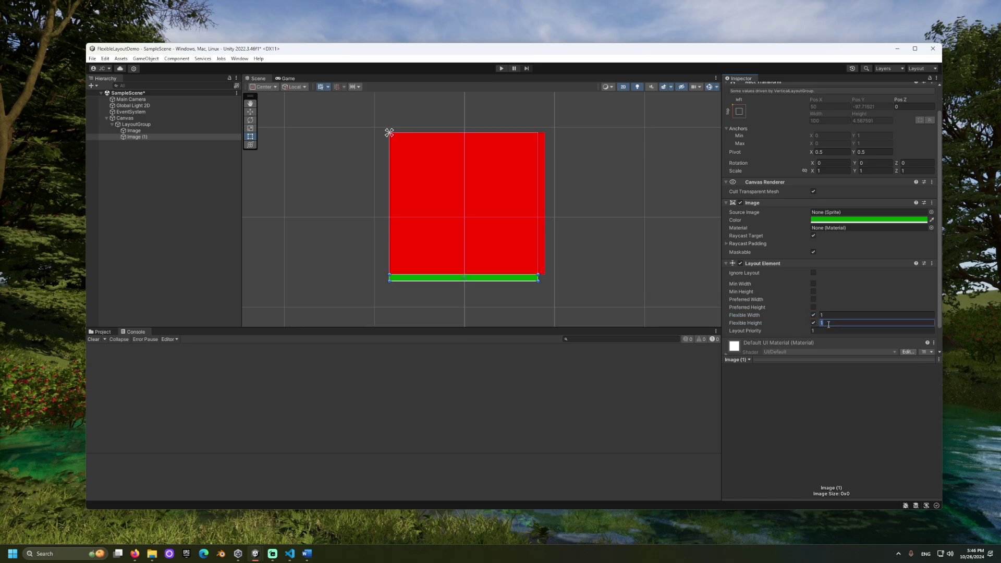
type("80")
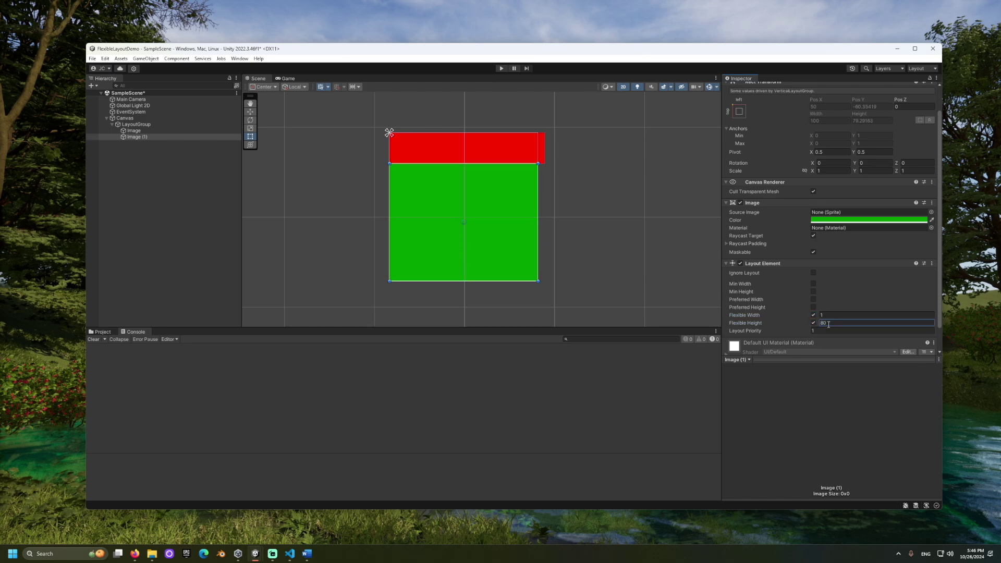
Reset the red Image's scale to 1, 1, 1 and deselect it.
left_click(172, 131)
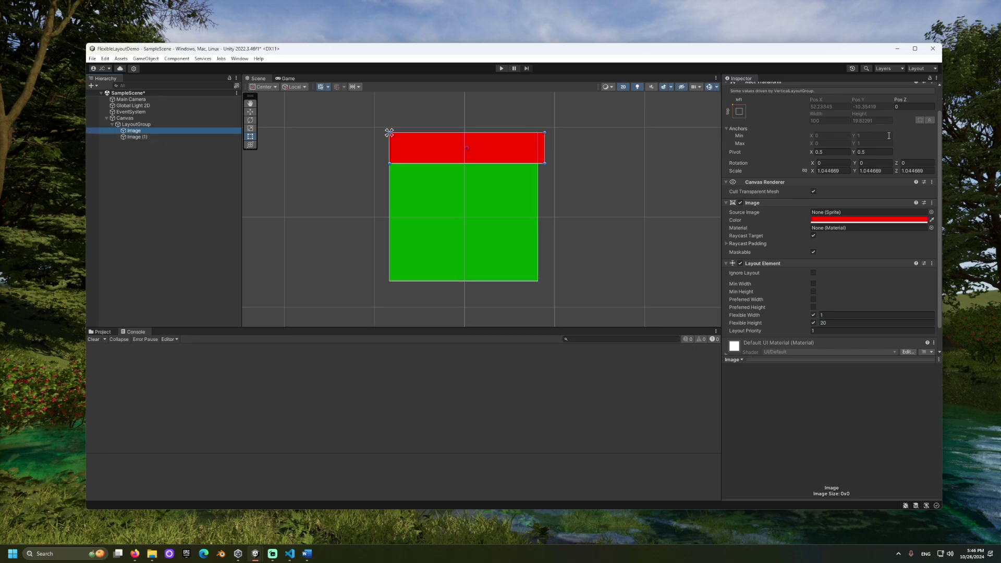
left_click(830, 170)
type("1")
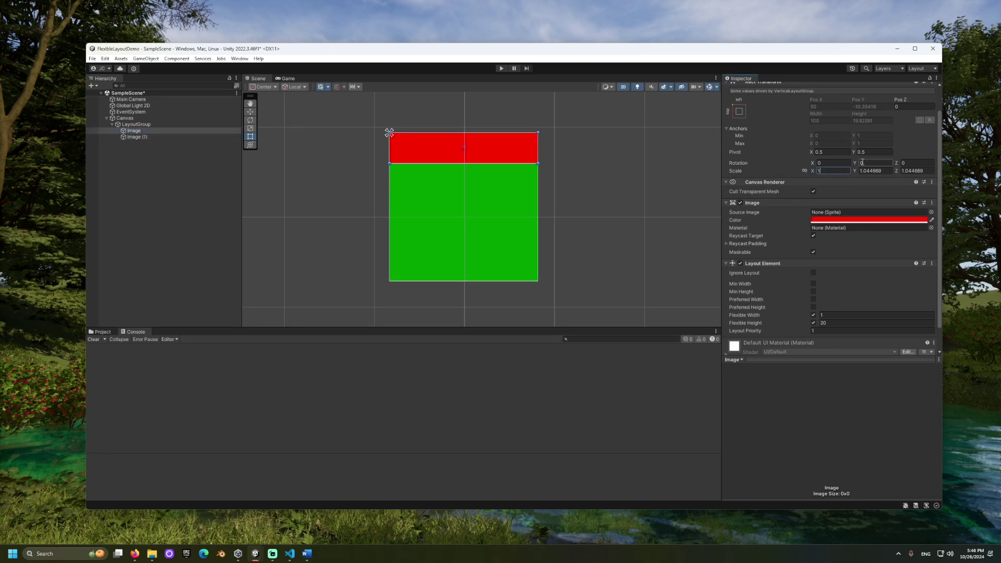
left_click(872, 171)
type("1")
left_click(921, 171)
type("1")
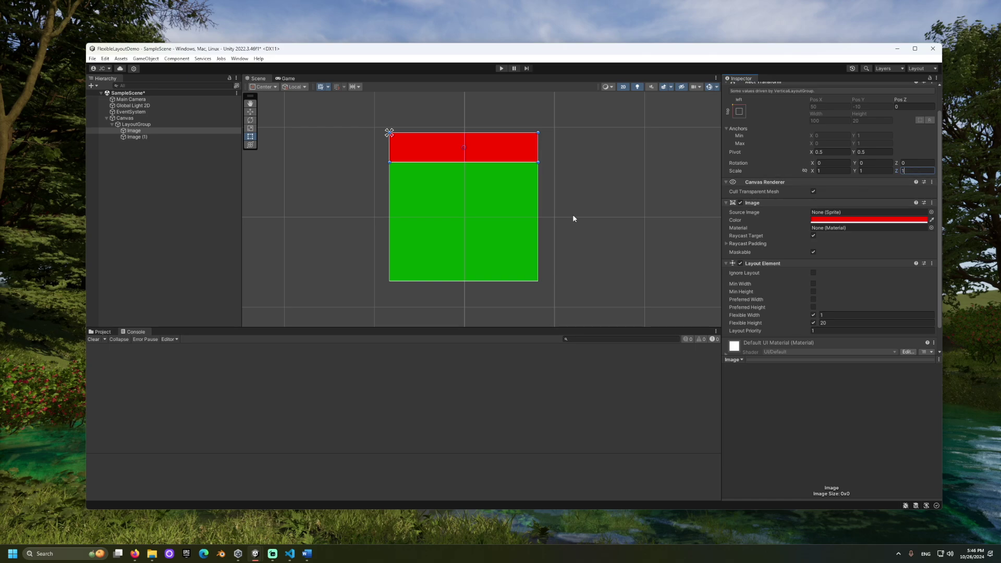
left_click(129, 225)
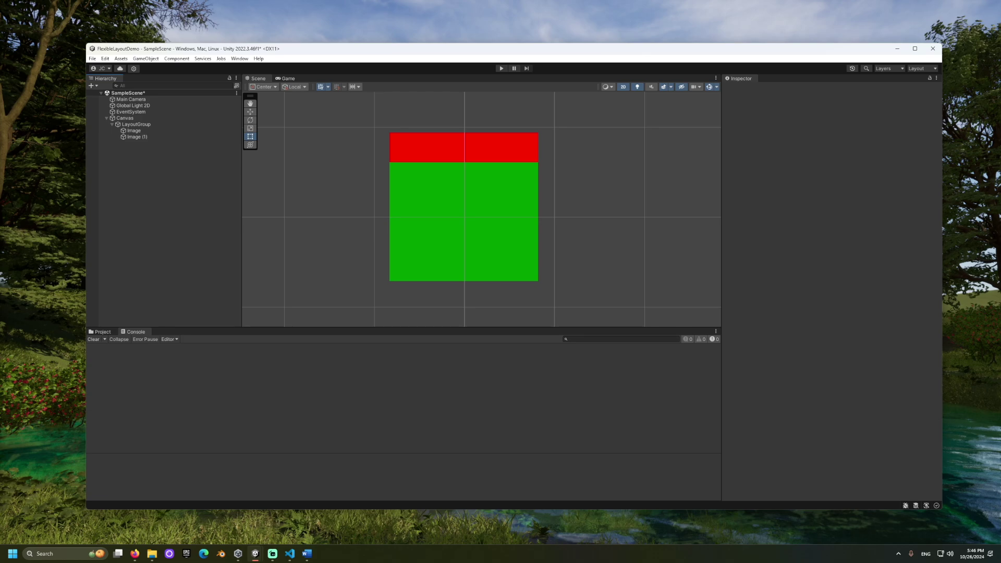
Duplicate the green image as Image (2), colour it blue, and set Flexible Height 50.
left_click(167, 136)
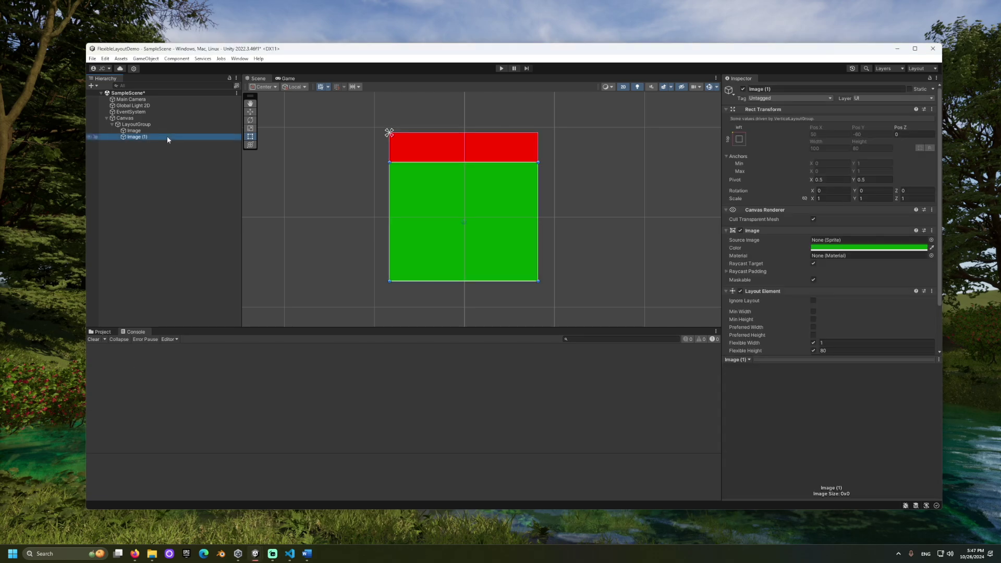
key("ctrl+d")
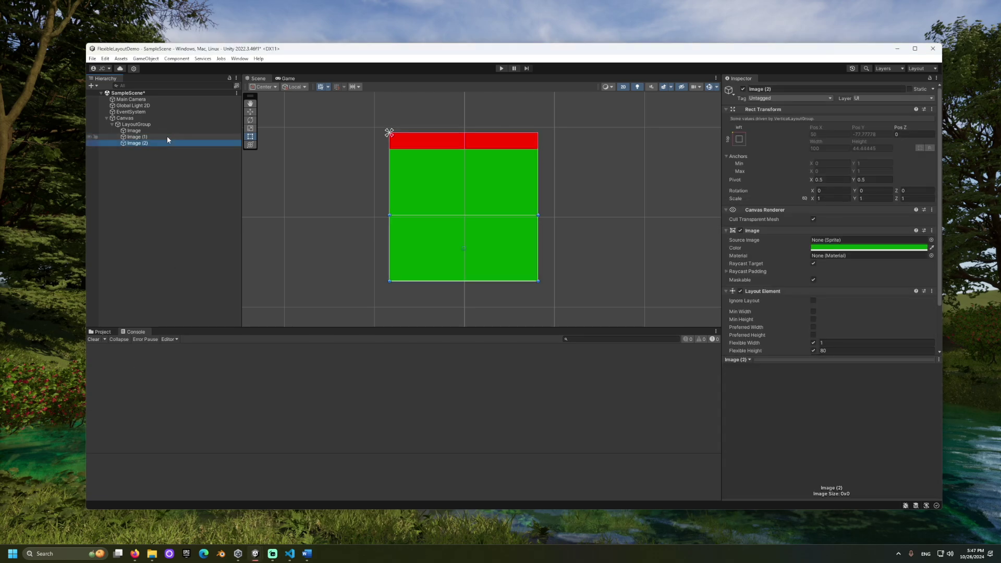
left_click(873, 249)
left_click_drag(896, 338, 888, 334)
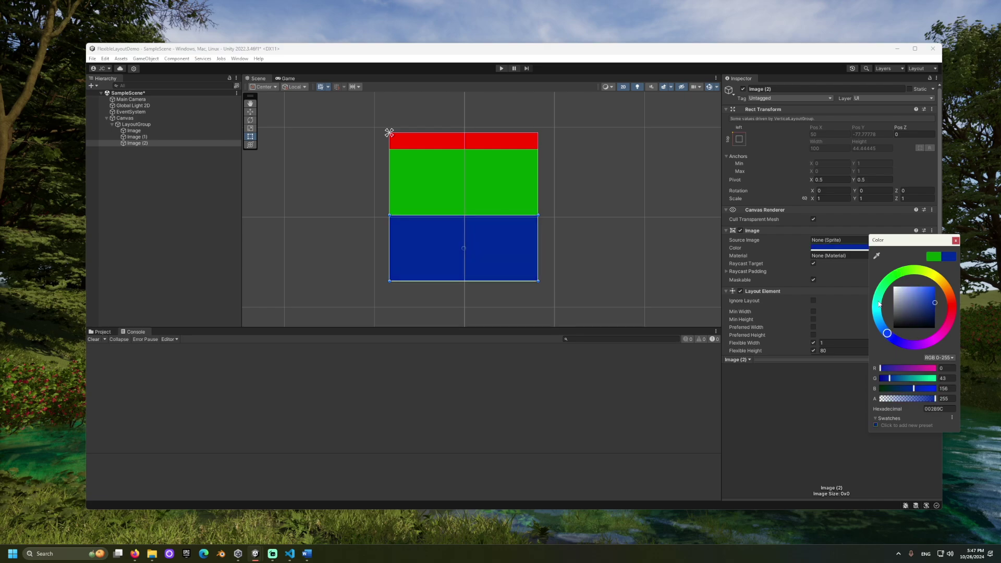
left_click(234, 264)
left_click(165, 144)
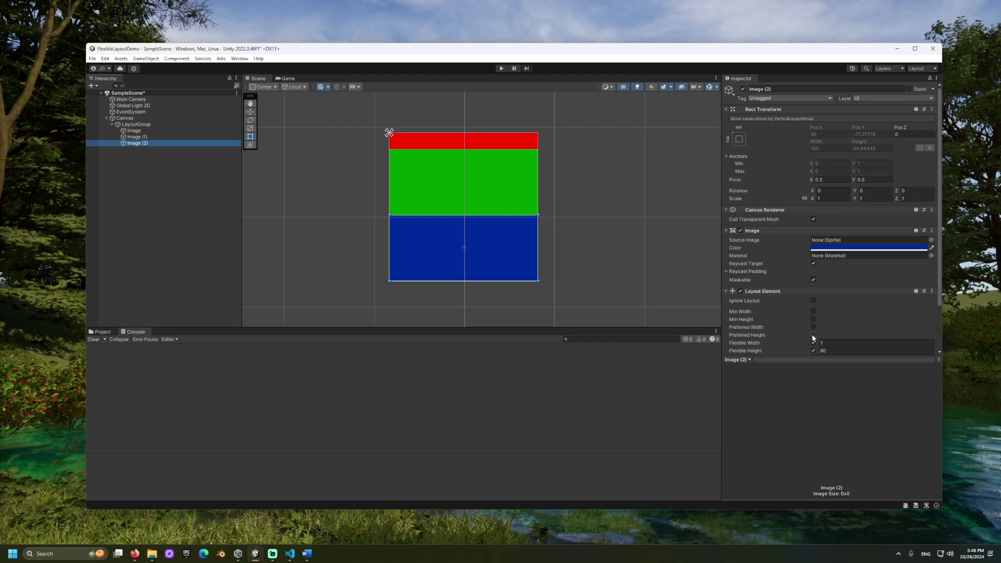
left_click(839, 350)
type("50")
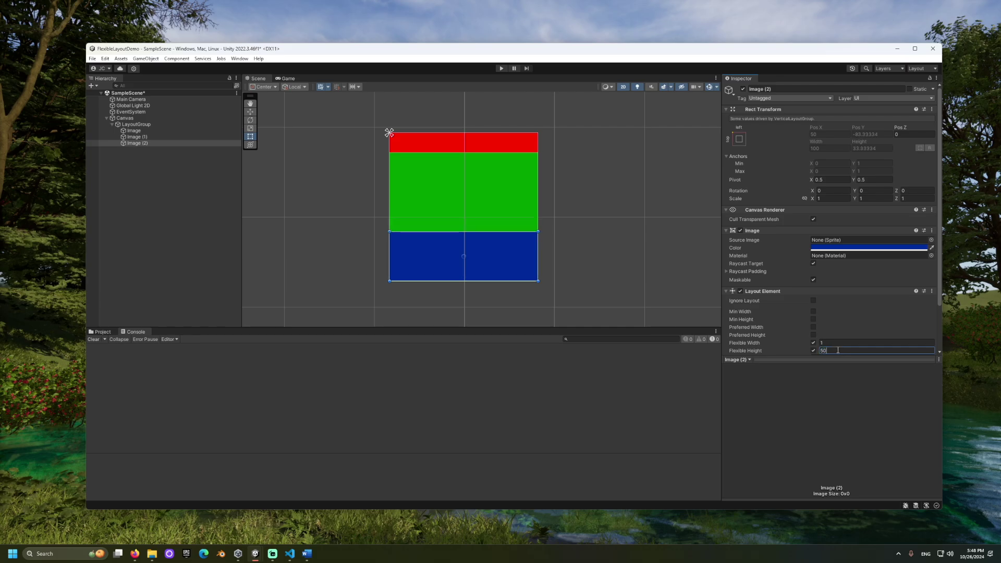